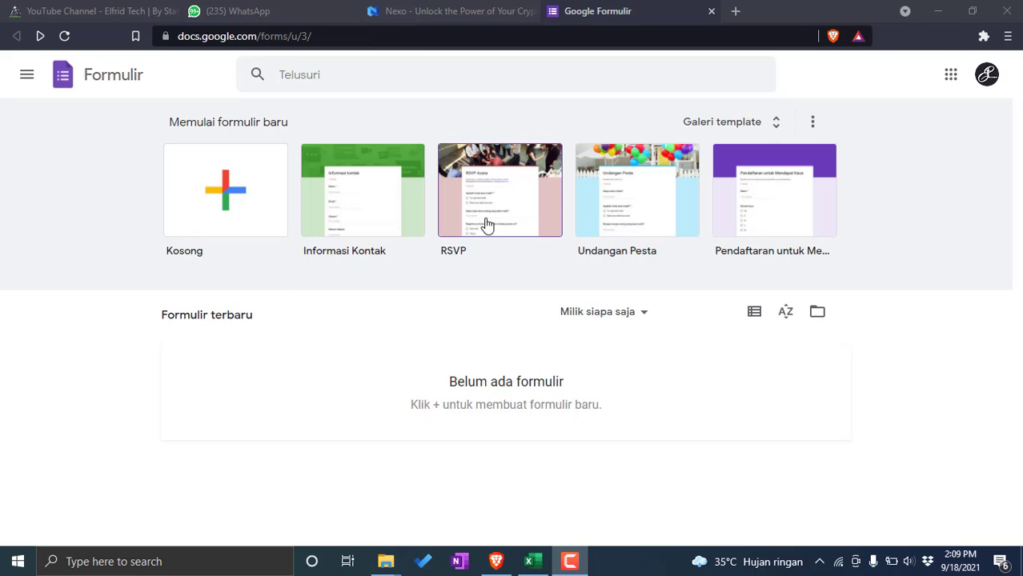
Step: Create a form from the Informasi Kontak template and copy its shortened forms.gle link into a new tab
left_click(367, 192)
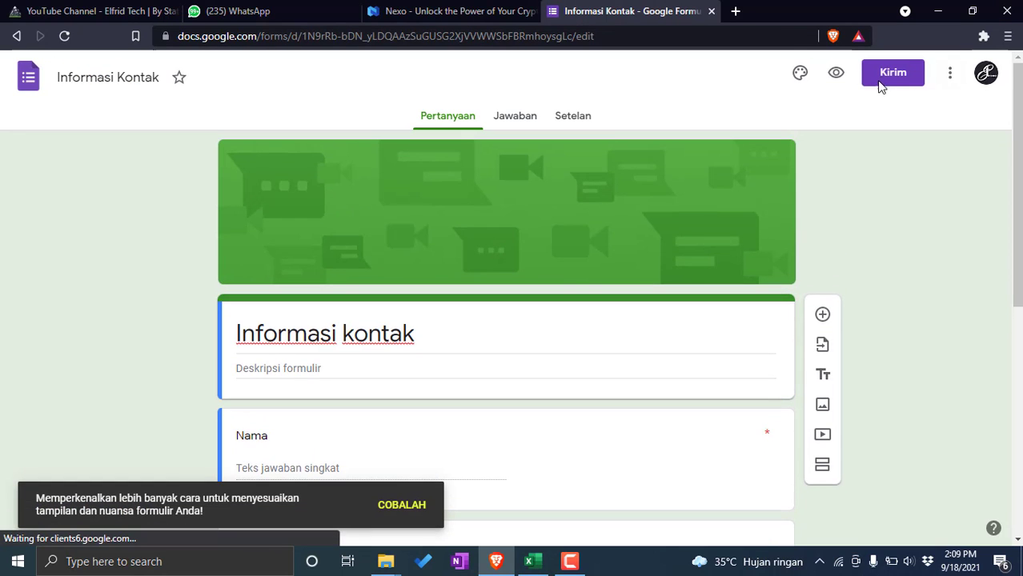
left_click(899, 78)
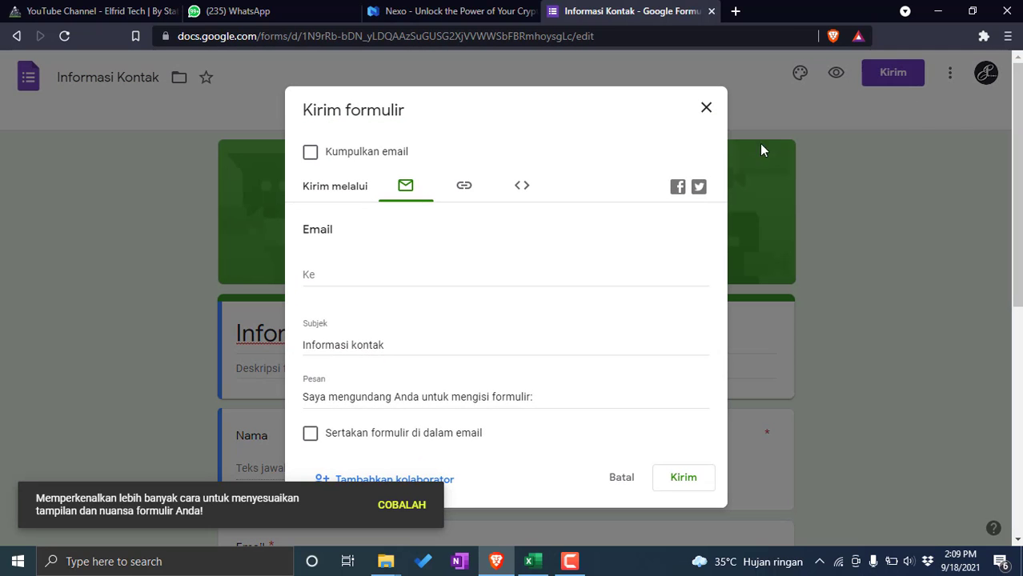
left_click(480, 188)
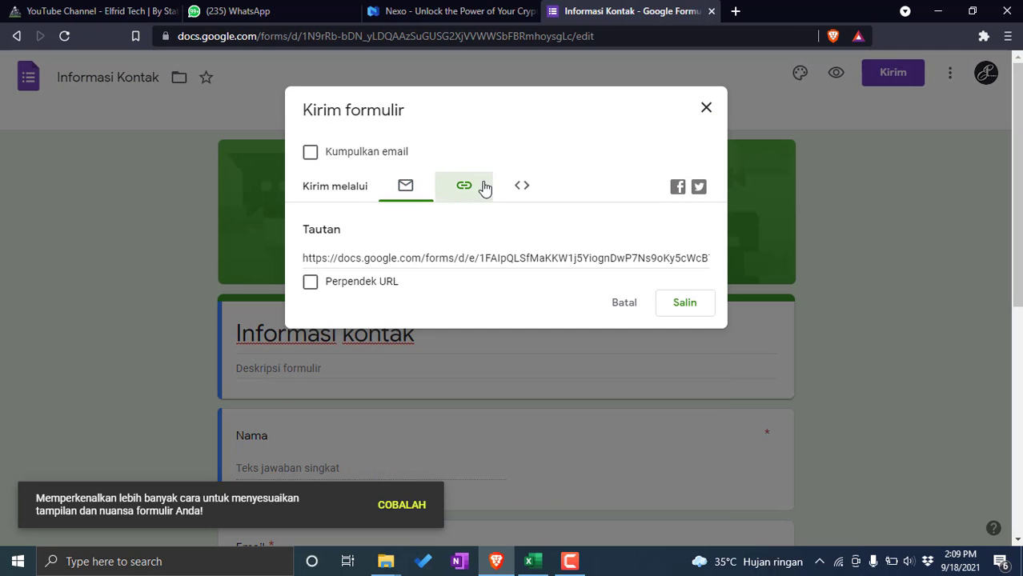
left_click(310, 282)
left_click(697, 305)
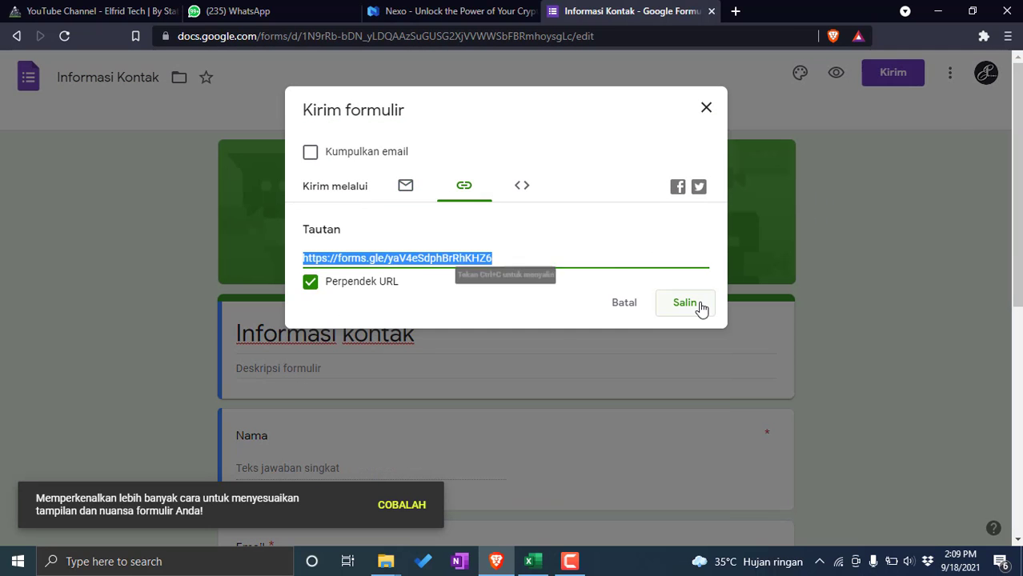
left_click(737, 13)
Step: Load the copied forms.gle link in the new tab and dismiss the autosave notice
left_click(512, 37)
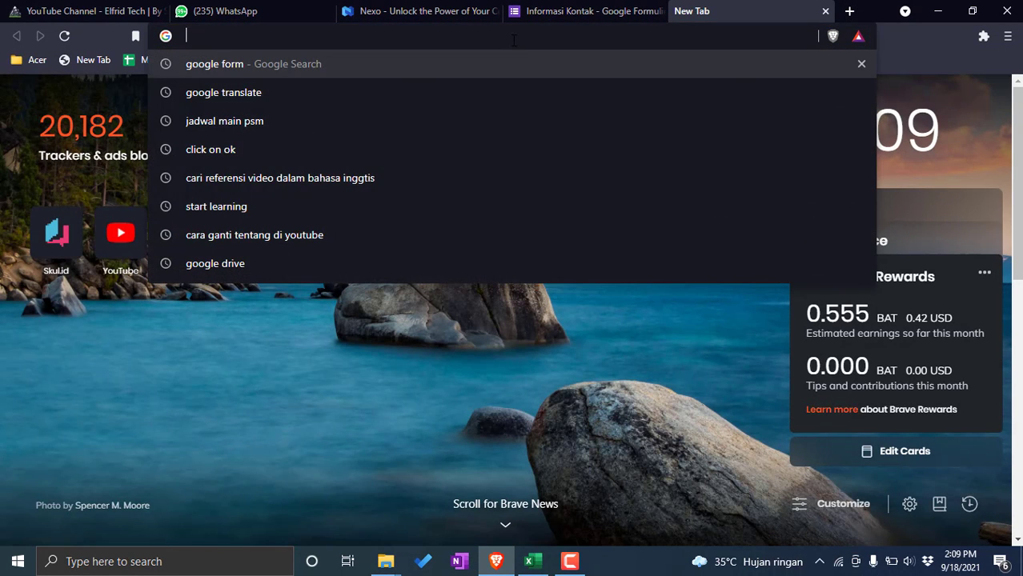
type("https://forms.gle/yaV4eSdphBrRhKHZ6")
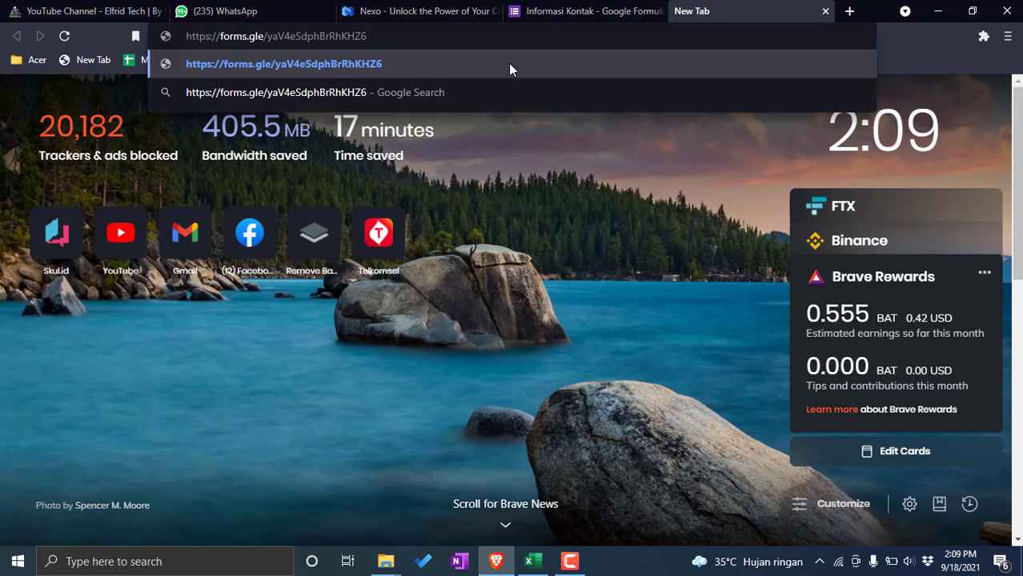
left_click(510, 64)
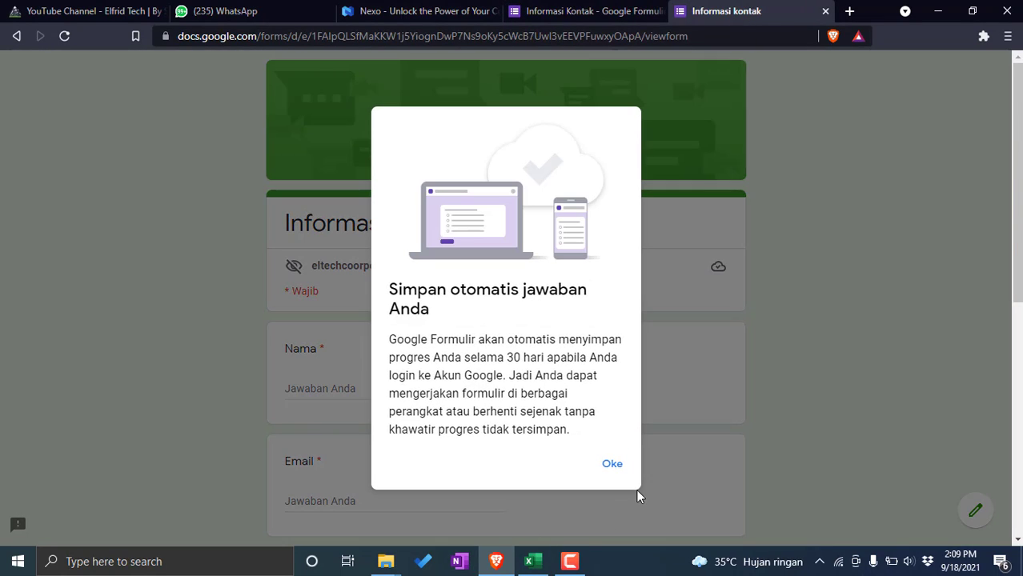
left_click(610, 465)
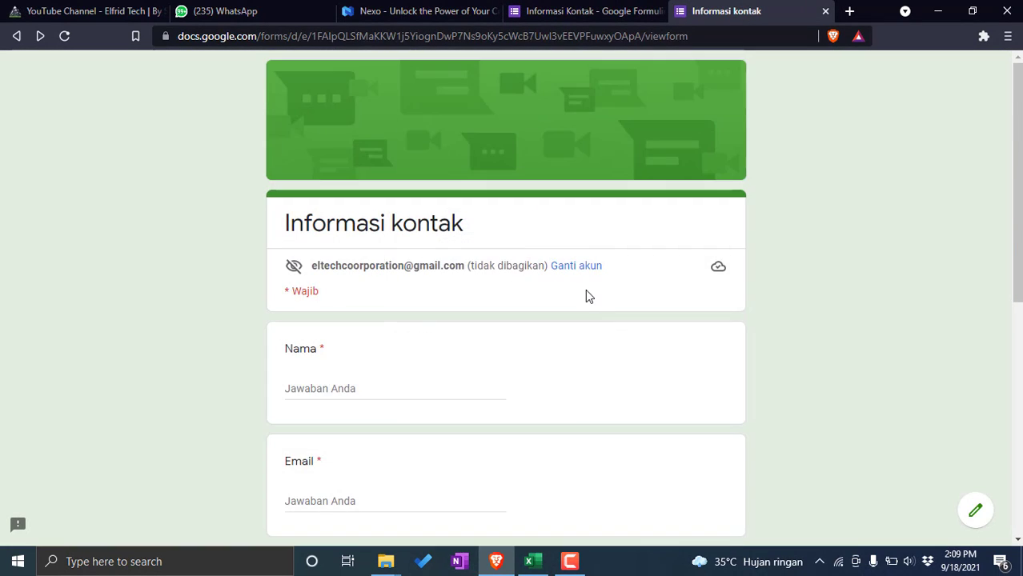
Step: Enter the respondent's full name in Nama and their Gmail address in Email
scroll(585, 289, "down", 1)
left_click(321, 312)
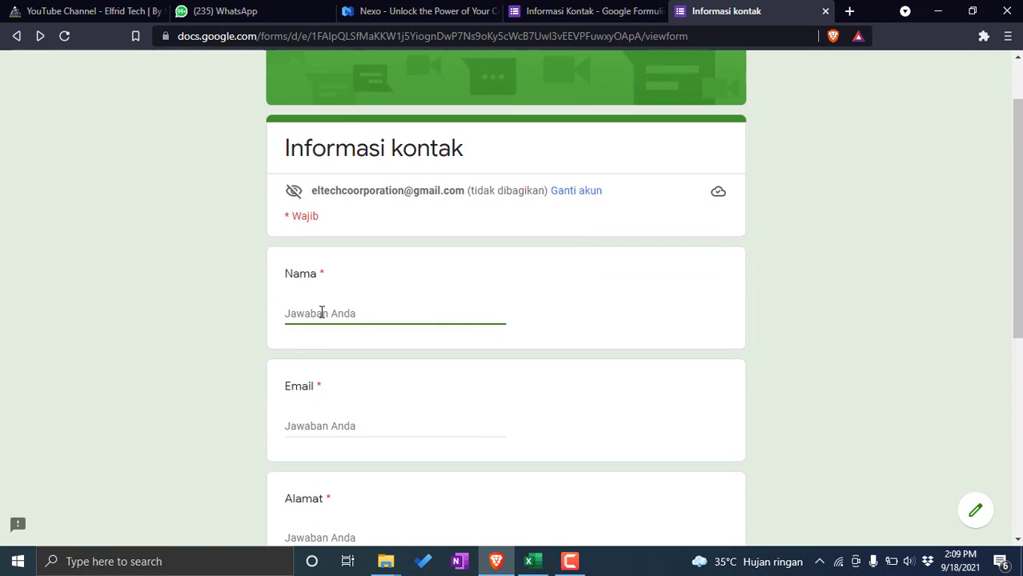
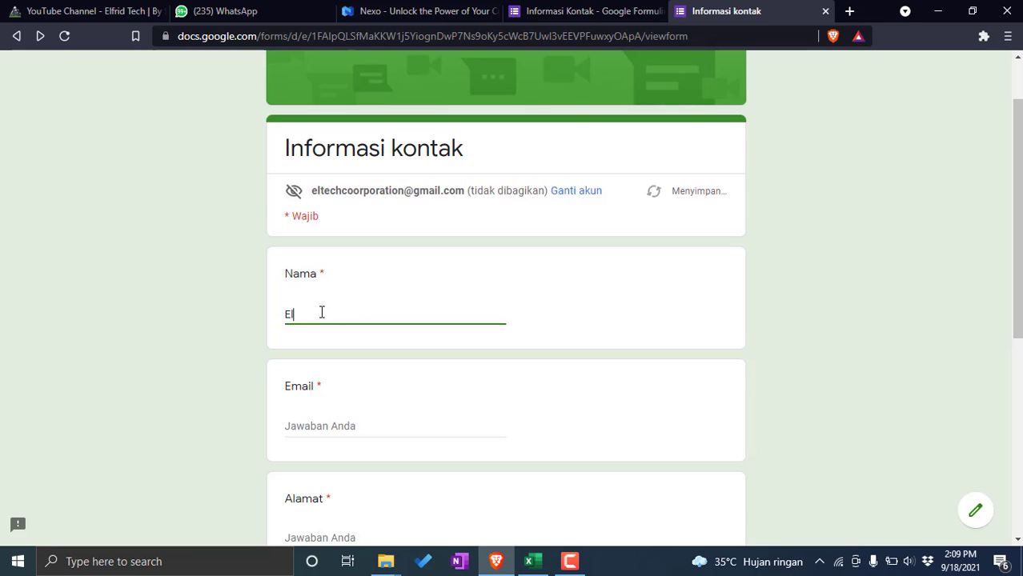
scroll(324, 315, "down", 3)
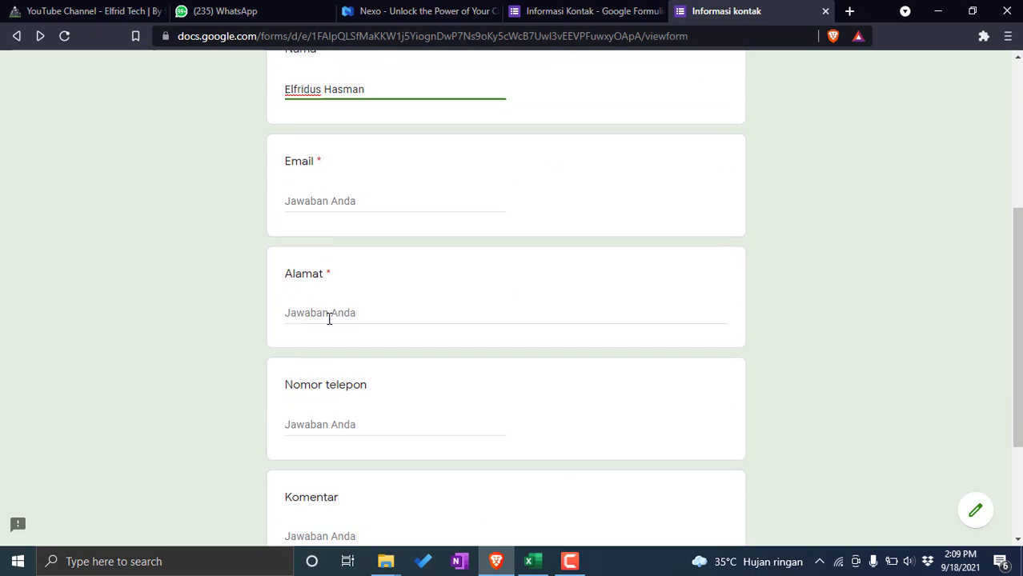
left_click(327, 196)
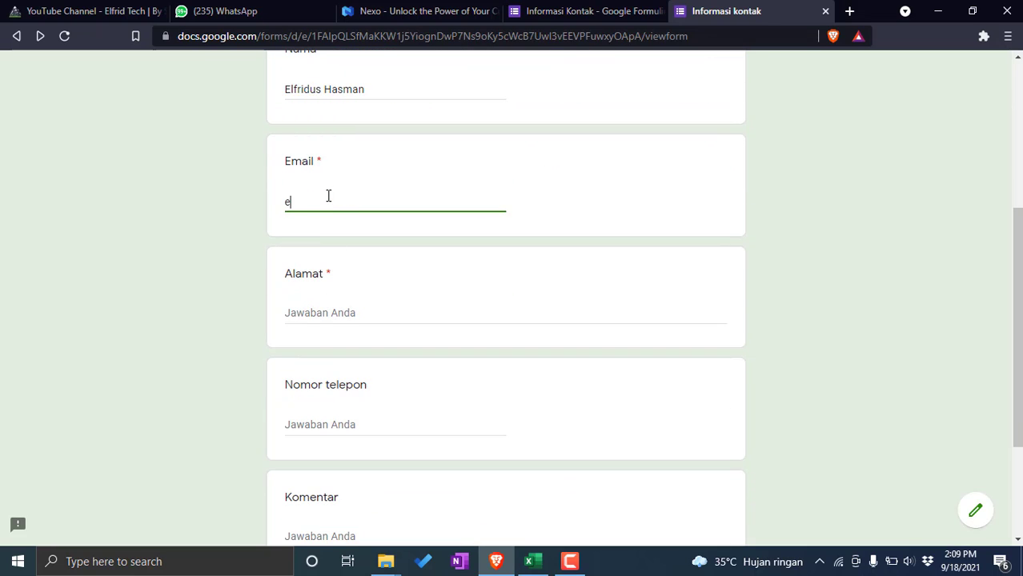
Step: Fill in the street address in Alamat and the phone number in Nomor telepon
scroll(329, 208, "down", 1)
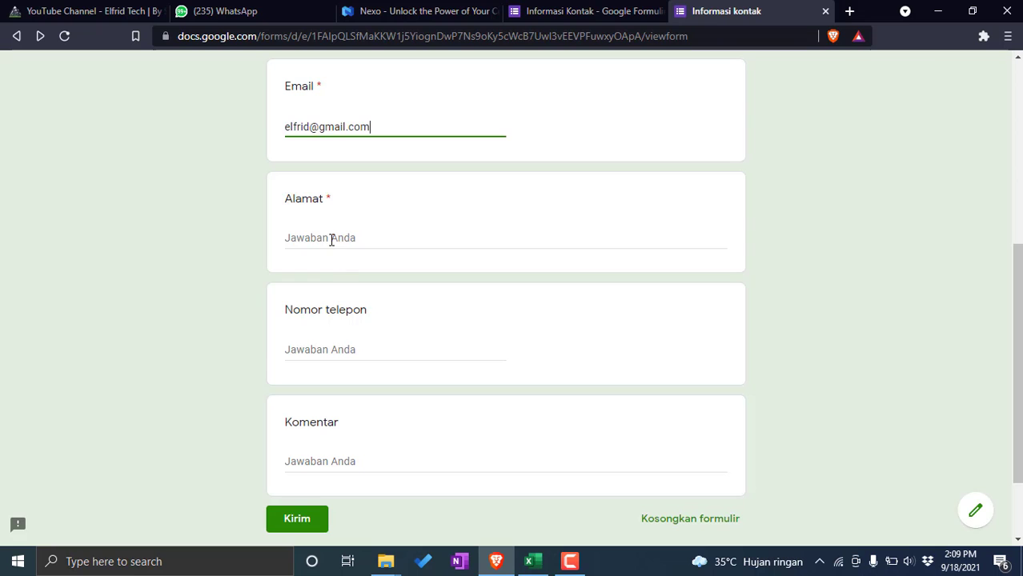
left_click(332, 237)
scroll(381, 160, "up", 2)
scroll(376, 200, "down", 2)
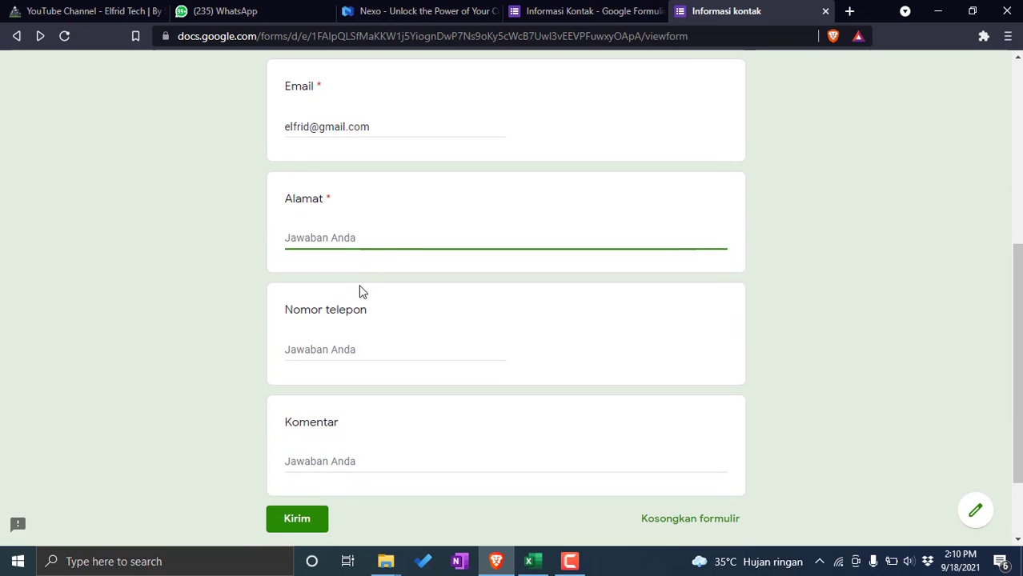
type("Jlan")
key("BackSpace")
key("BackSpace")
type("an")
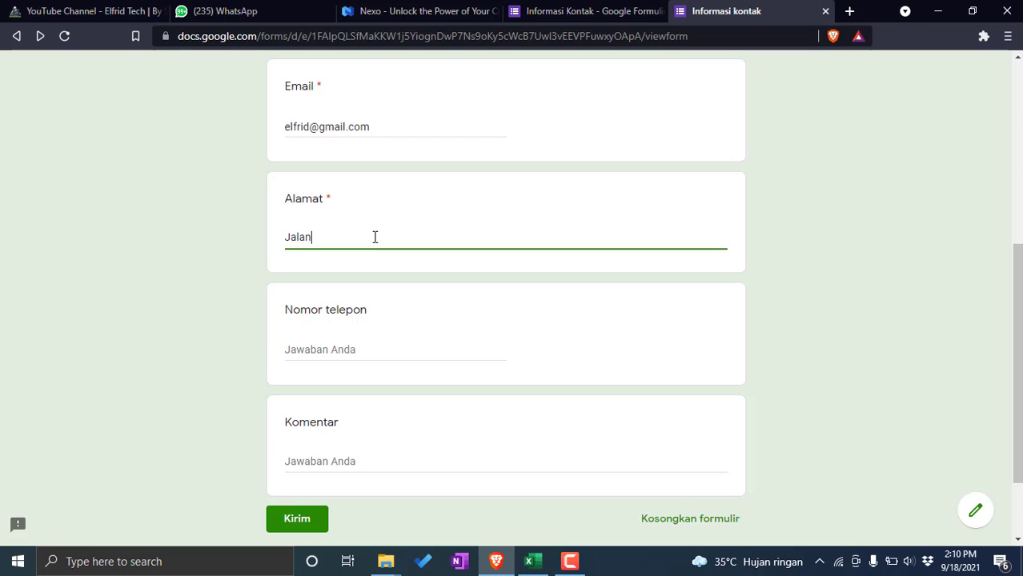
type(" Pe")
type("riny")
scroll(372, 240, "down", 1)
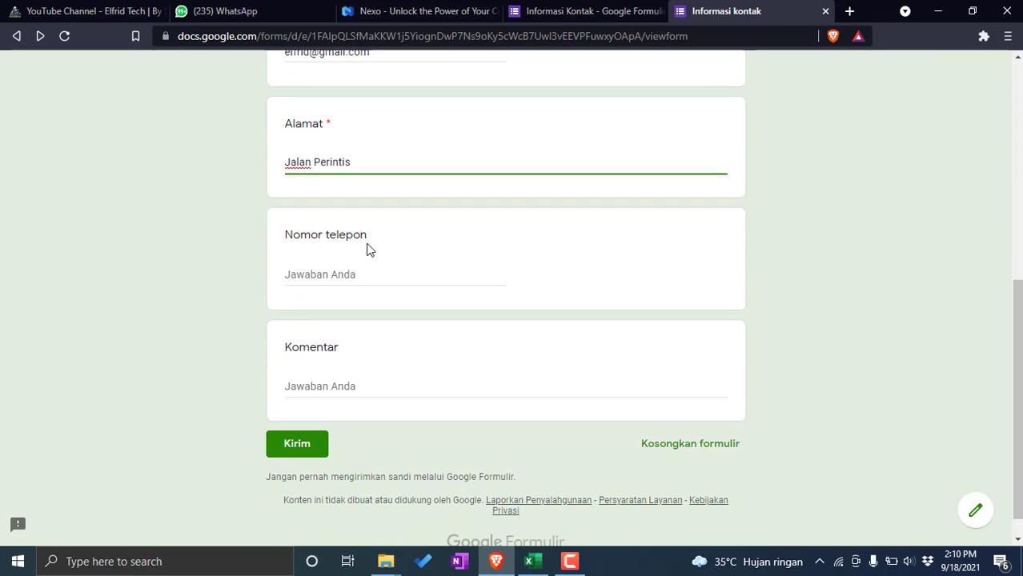
left_click(326, 275)
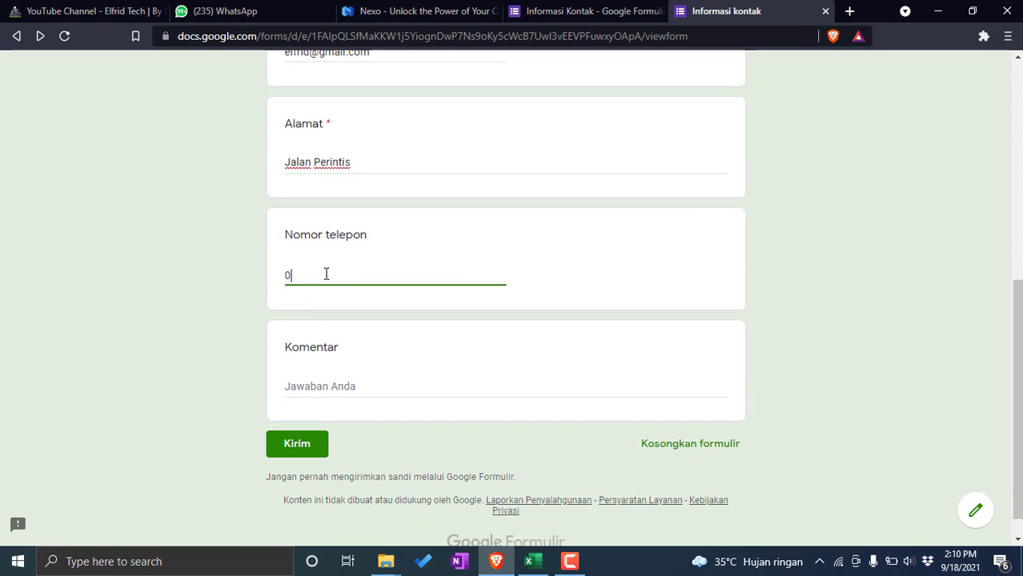
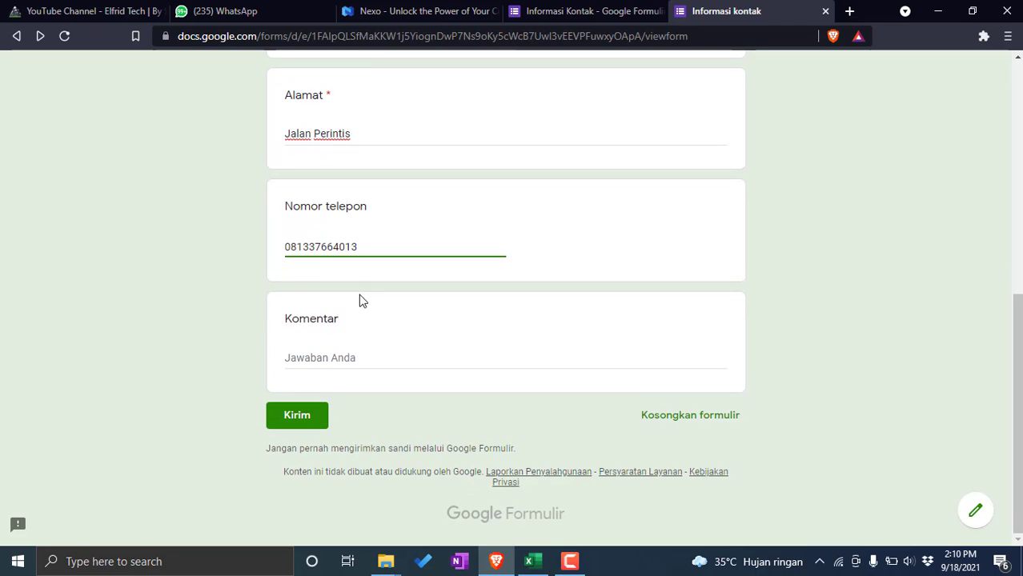
Step: Enter the comment 'Mantap Bro' in Komentar and submit the form
scroll(358, 297, "down", 1)
left_click(363, 359)
type("Man")
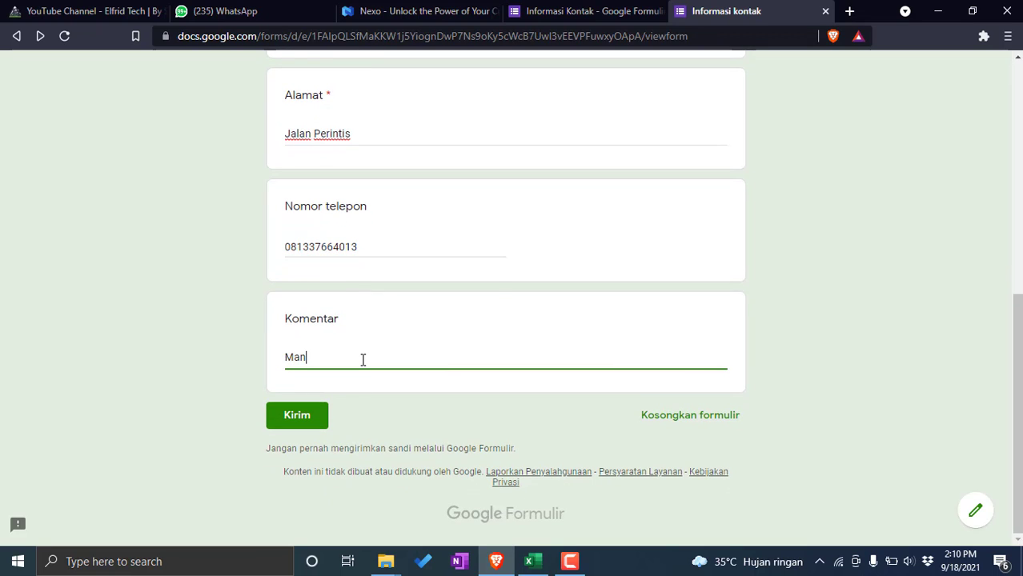
key("BackSpace")
type("tap B")
type("ro")
key("BackSpace")
key("BackSpace")
key("BackSpace")
type("Bro")
scroll(362, 360, "up", 3)
scroll(405, 170, "up", 2)
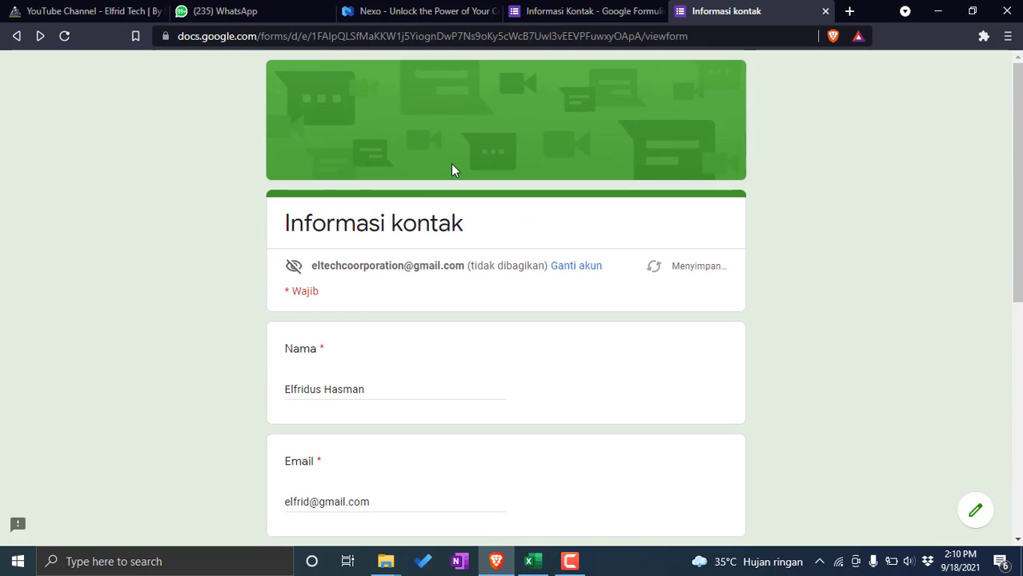
scroll(393, 307, "down", 2)
scroll(392, 306, "down", 3)
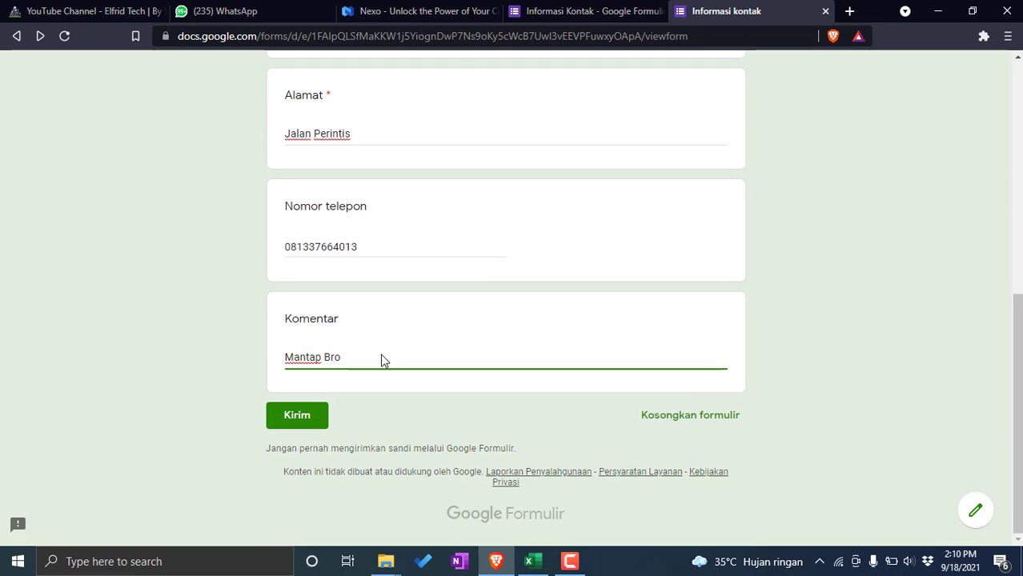
left_click(296, 415)
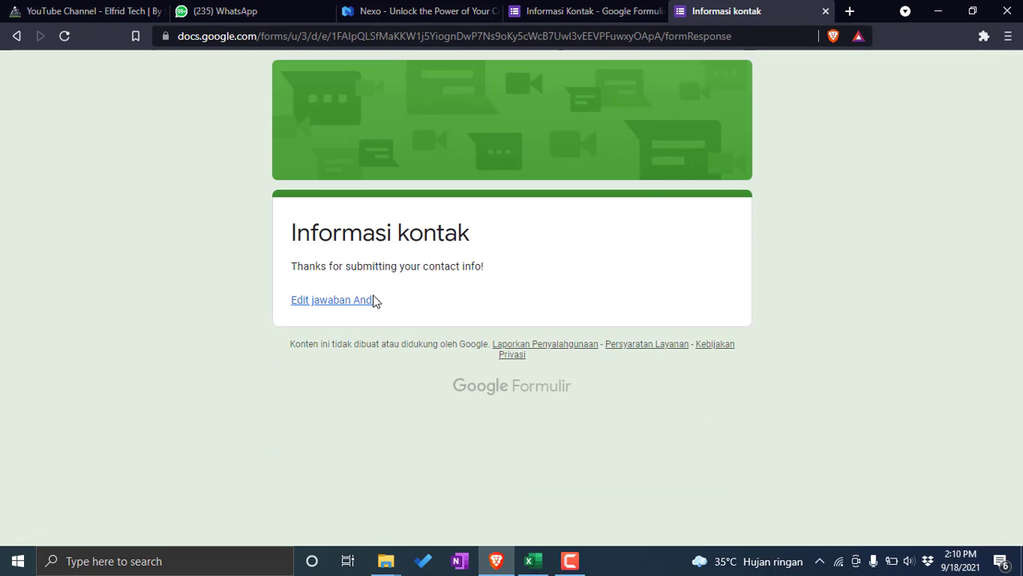
Step: From the editor's Jawaban tab, link responses to a new spreadsheet 'Informasi Kontak (Jawaban)'
left_click(602, 8)
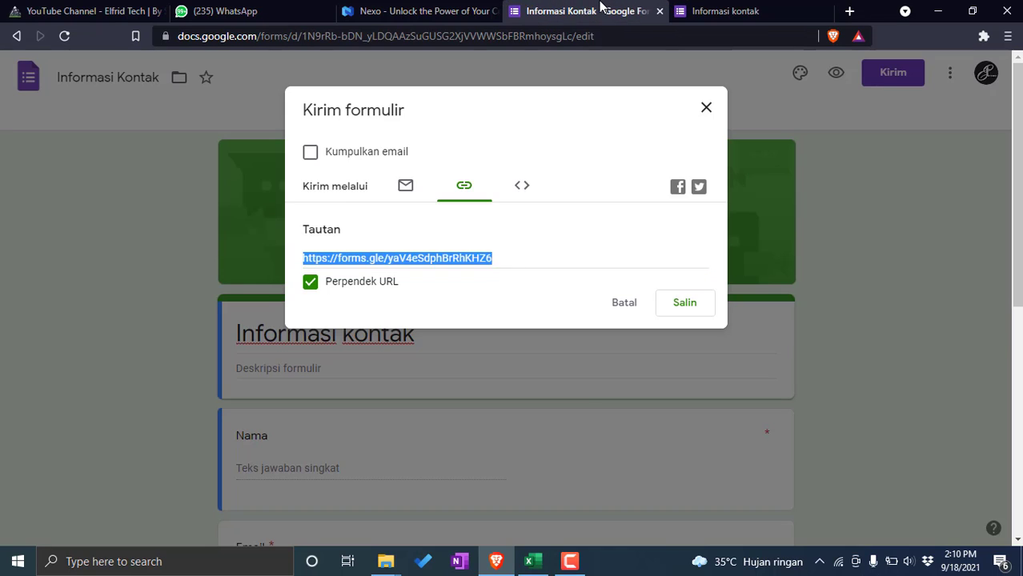
left_click(706, 108)
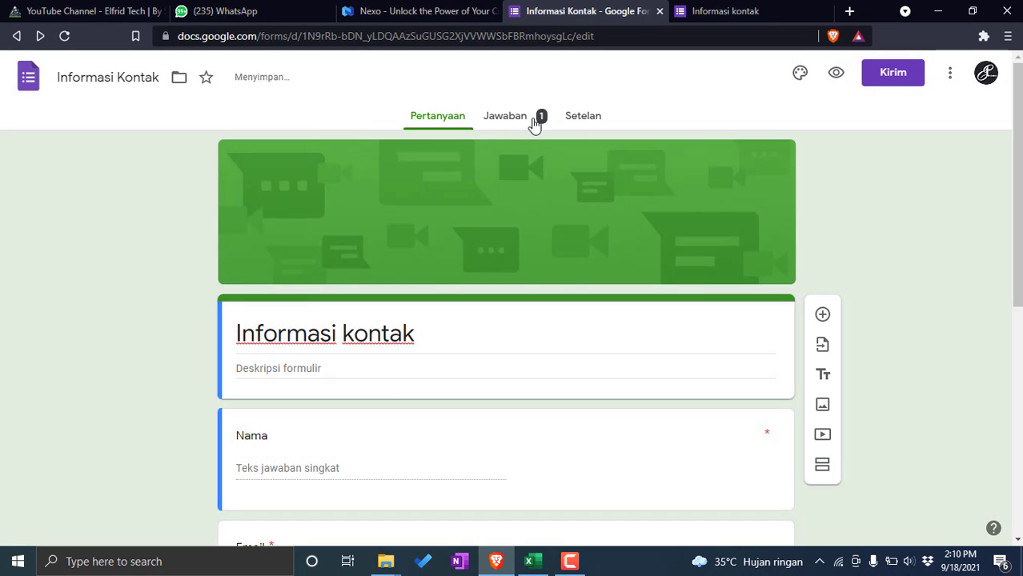
left_click(516, 122)
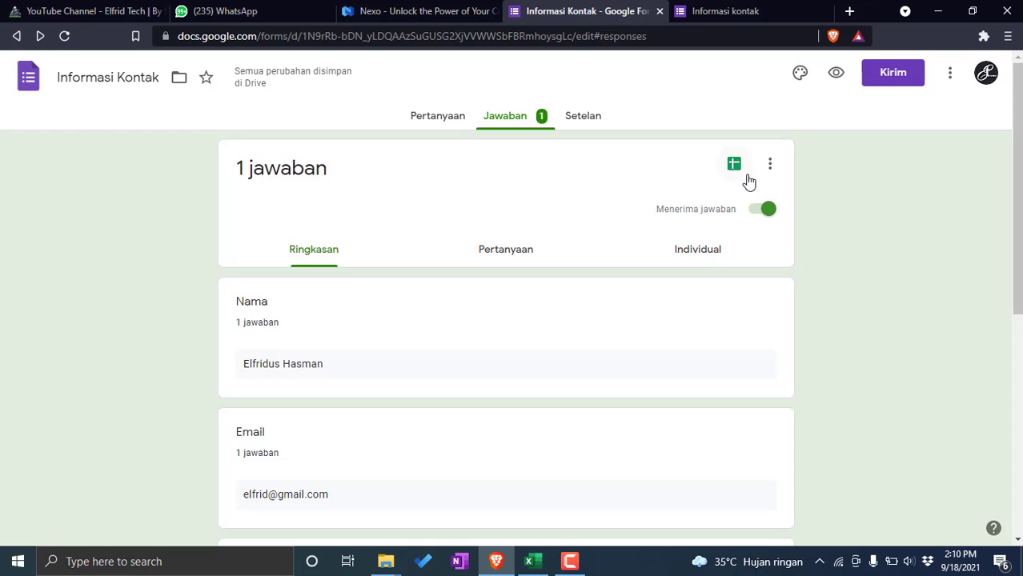
left_click(738, 168)
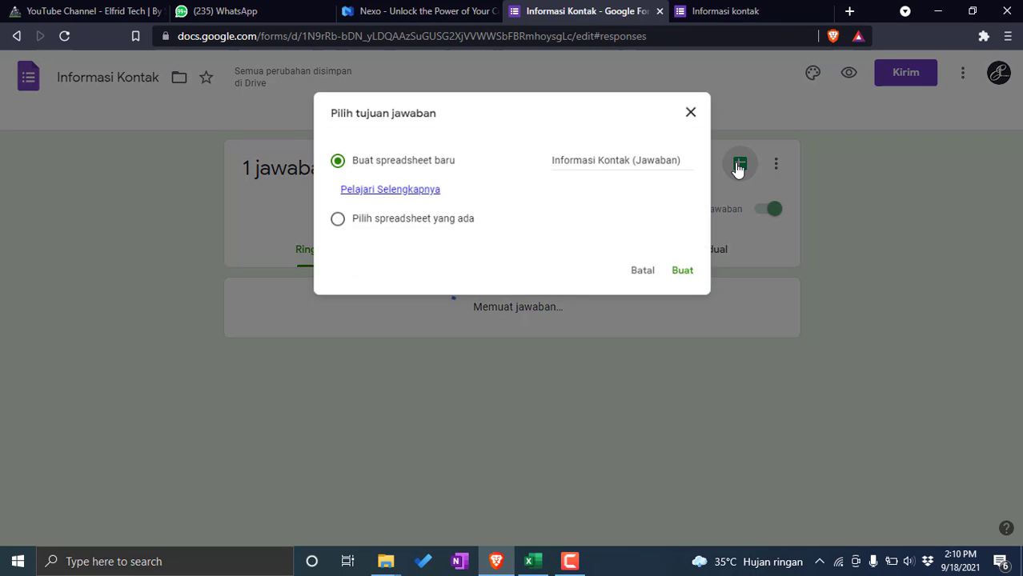
left_click(696, 282)
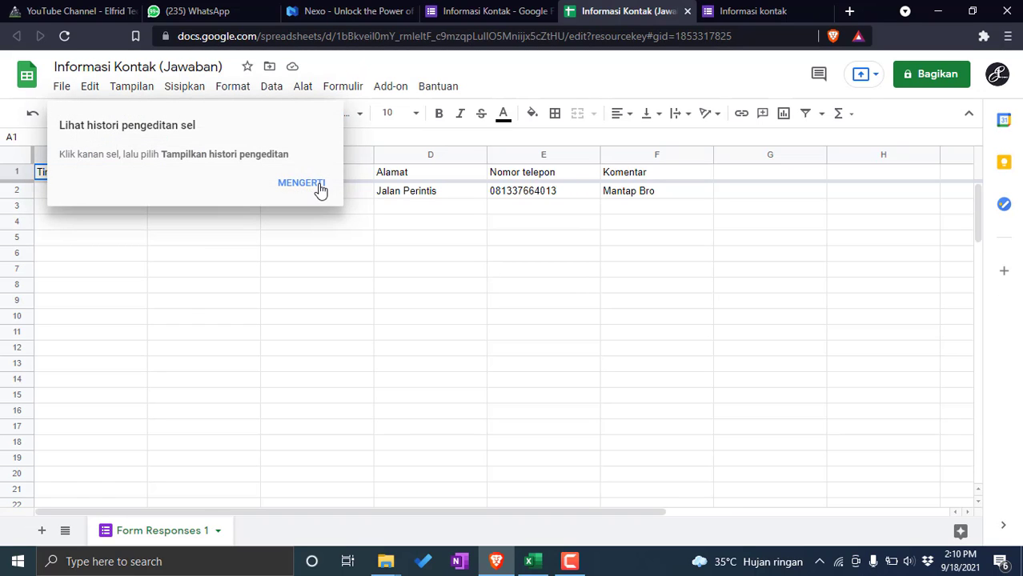
Step: Dismiss the edit-history tip and review the submitted row's timestamp in cell A2
left_click(321, 192)
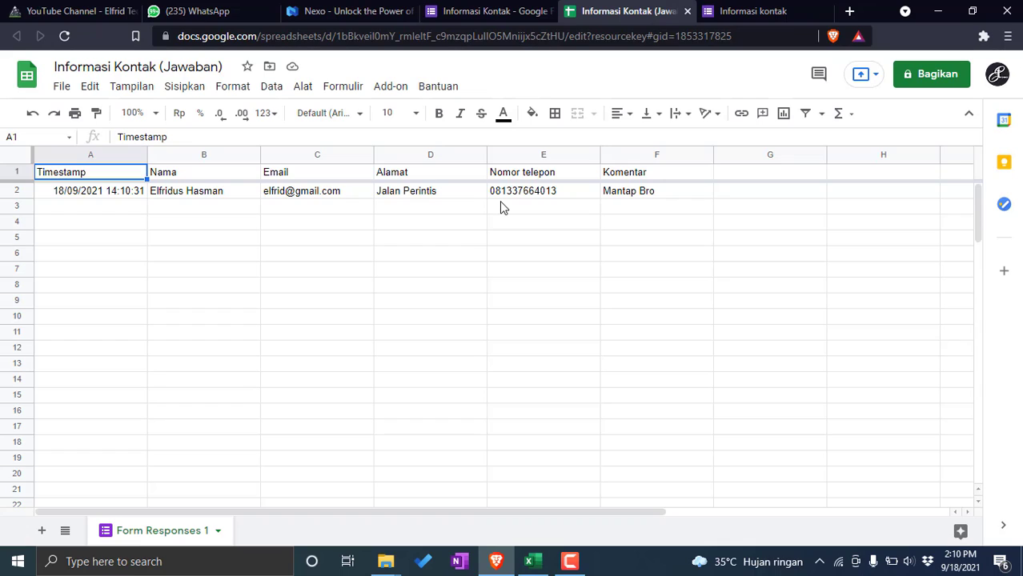
left_click(120, 199)
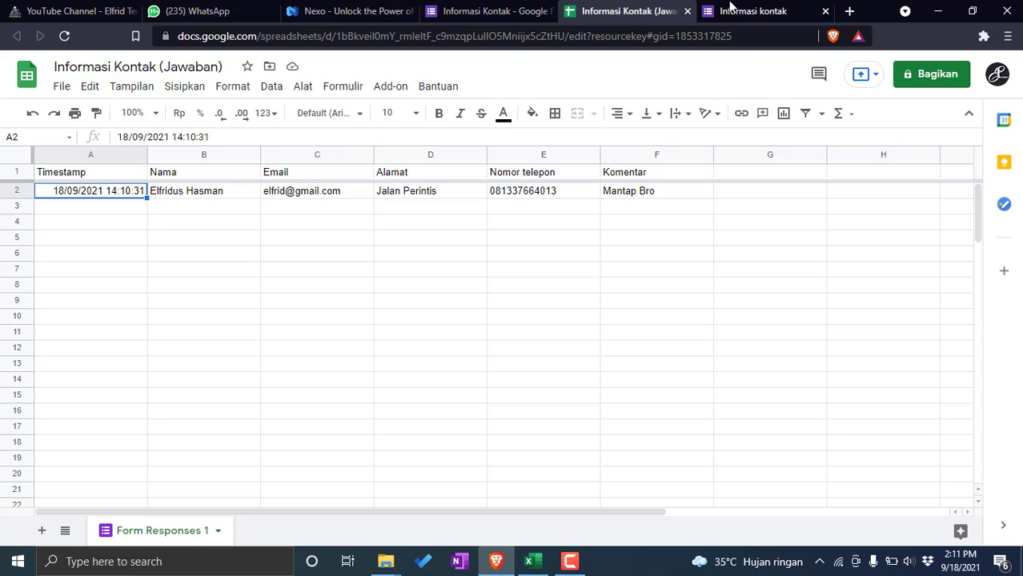
left_click(728, 6)
left_click(645, 6)
left_click(309, 248)
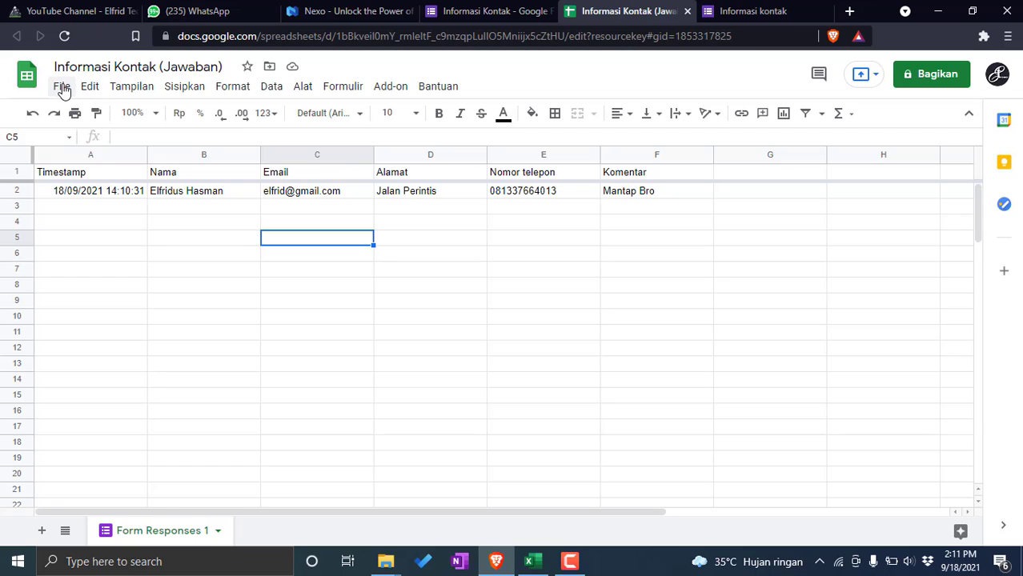
Step: Open File > Publikasikan di web and choose the Form Responses 1 sheet
left_click(63, 86)
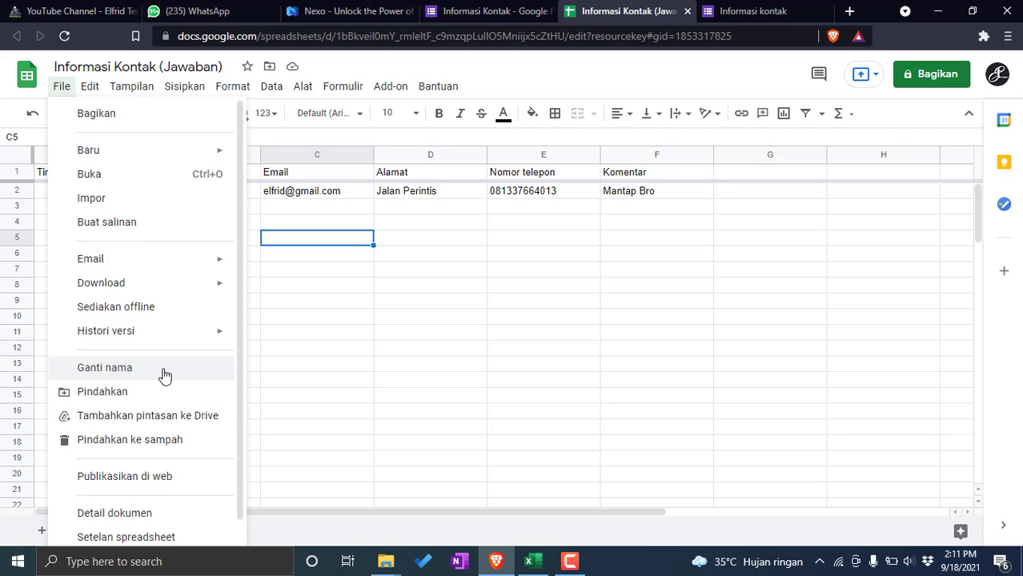
scroll(168, 400, "down", 1)
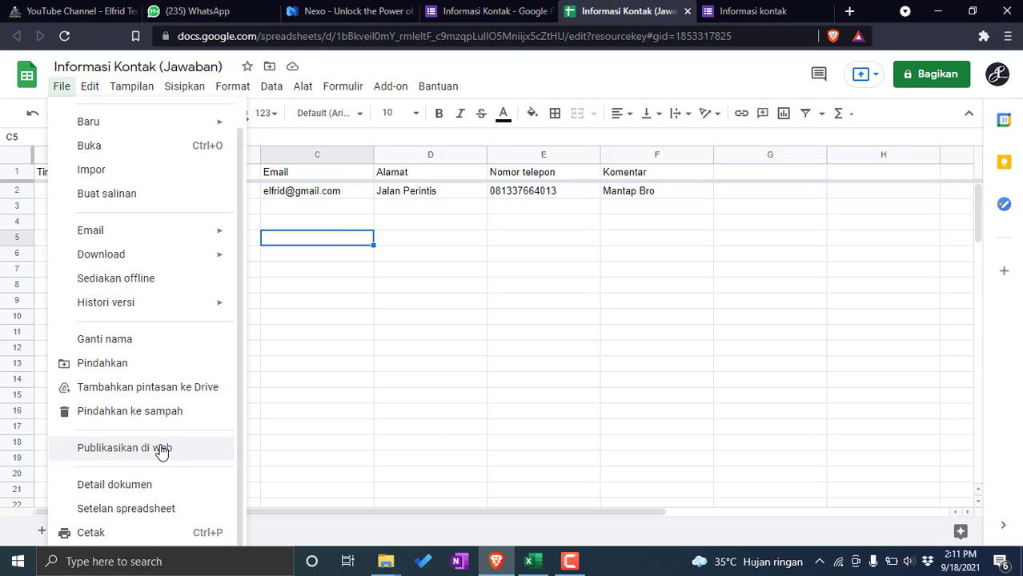
left_click(162, 451)
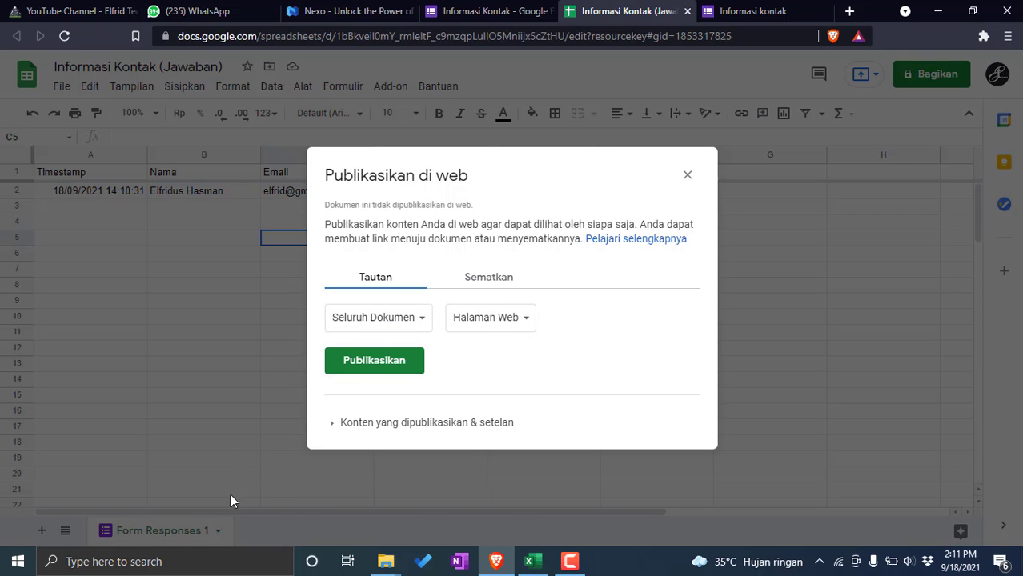
left_click(686, 174)
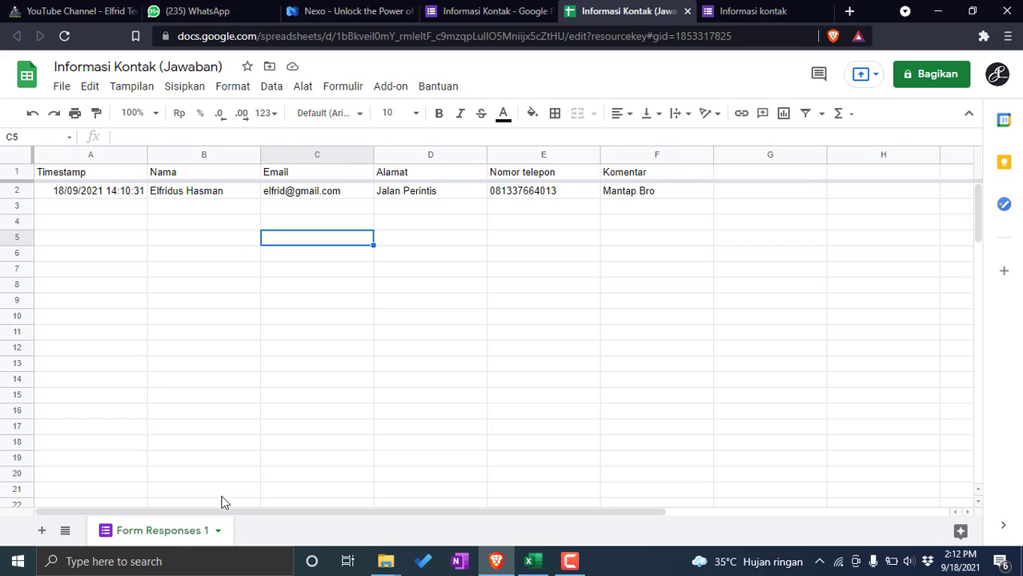
left_click(62, 88)
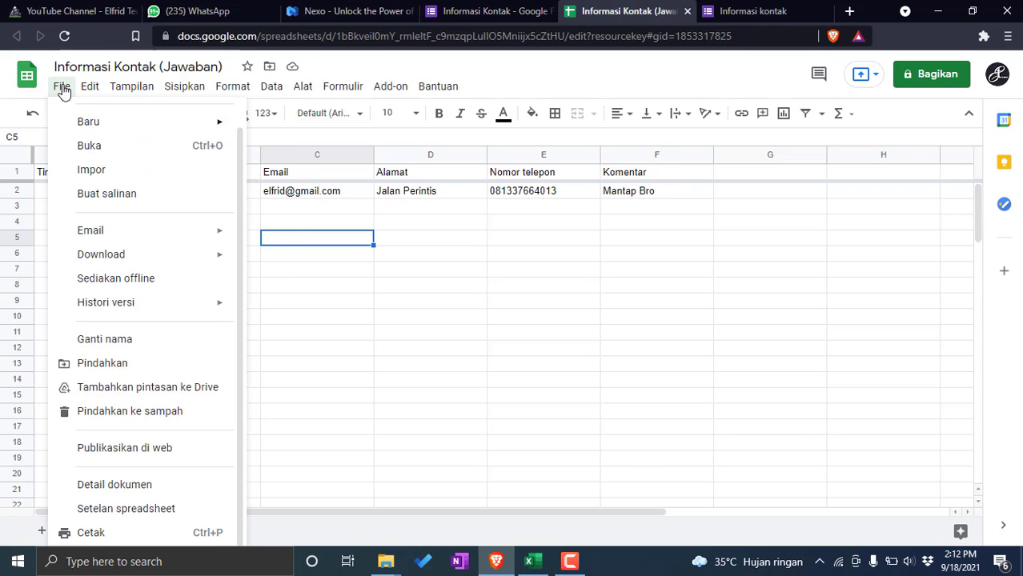
left_click(194, 453)
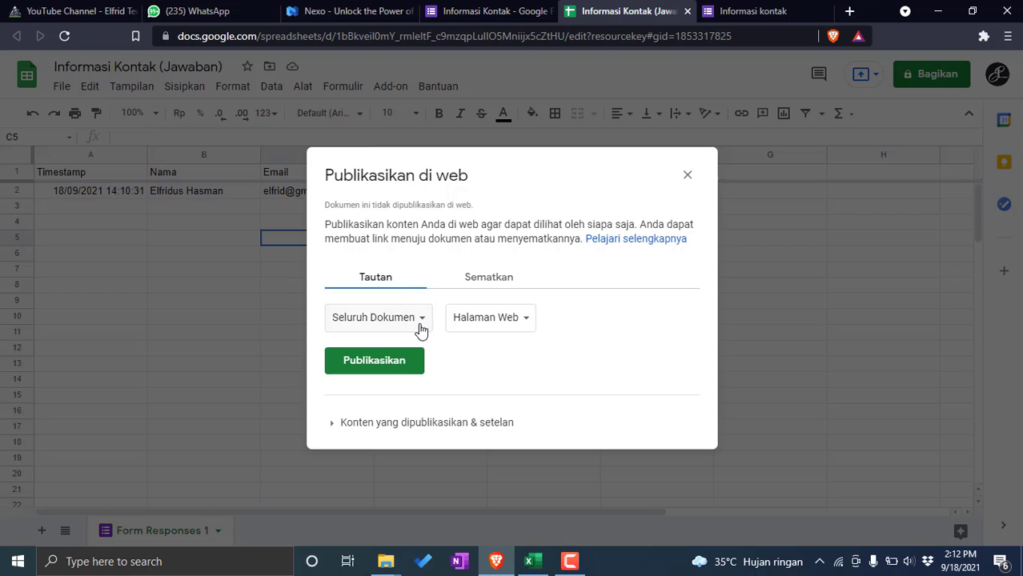
left_click(418, 327)
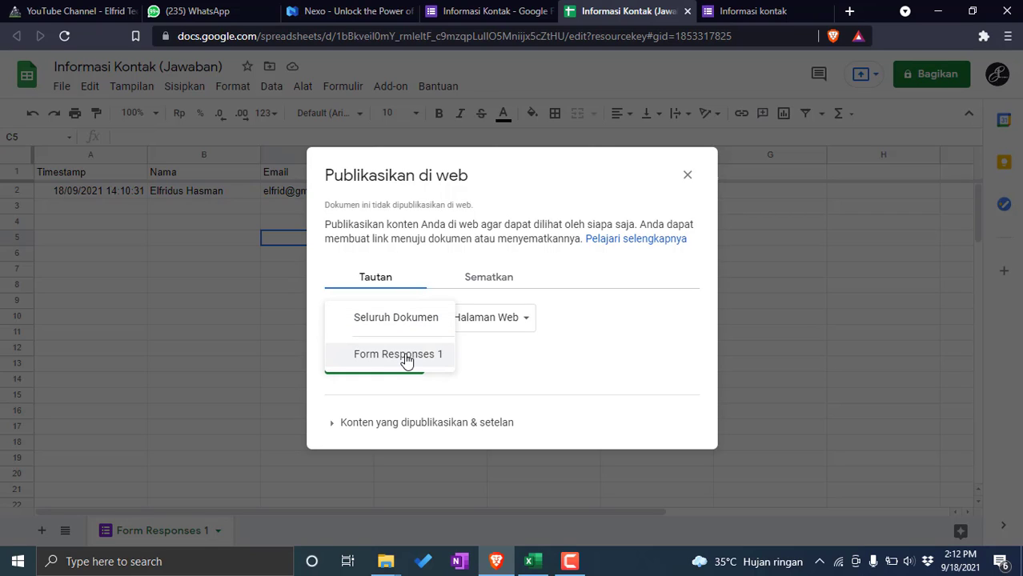
left_click(406, 356)
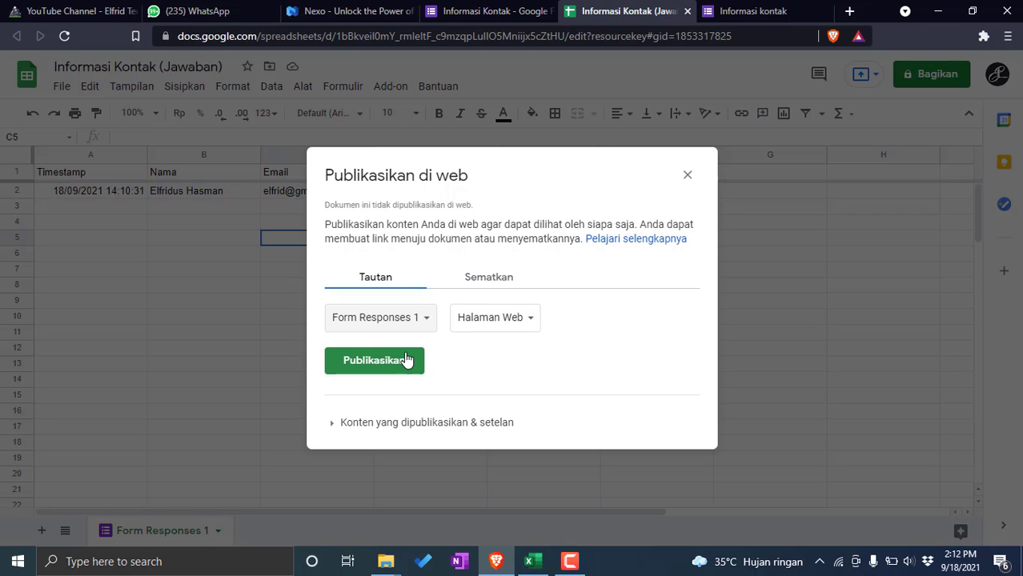
Step: Publish the sheet as comma-separated values (.csv) and select the published link
left_click(516, 324)
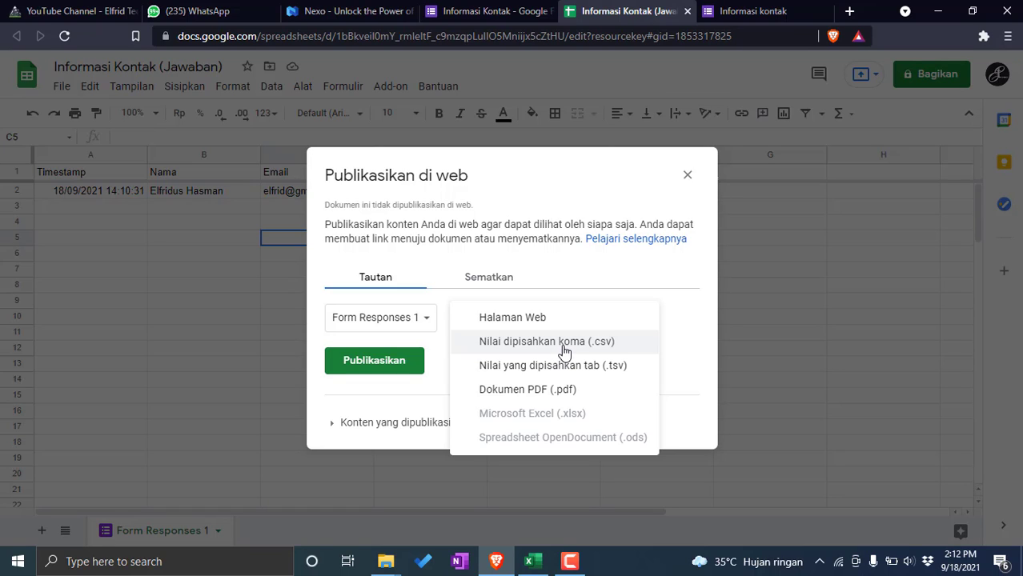
left_click(564, 342)
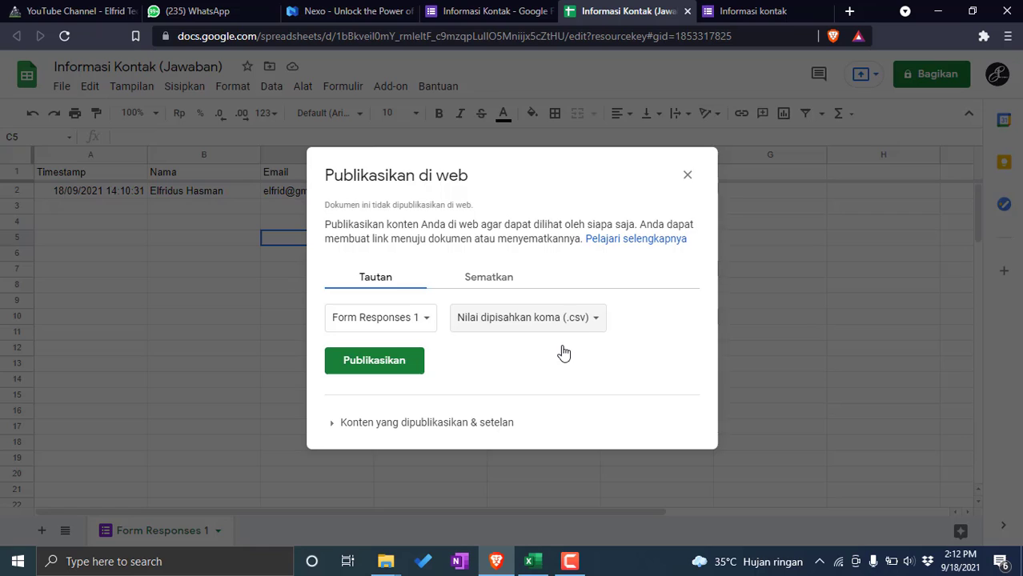
left_click(384, 373)
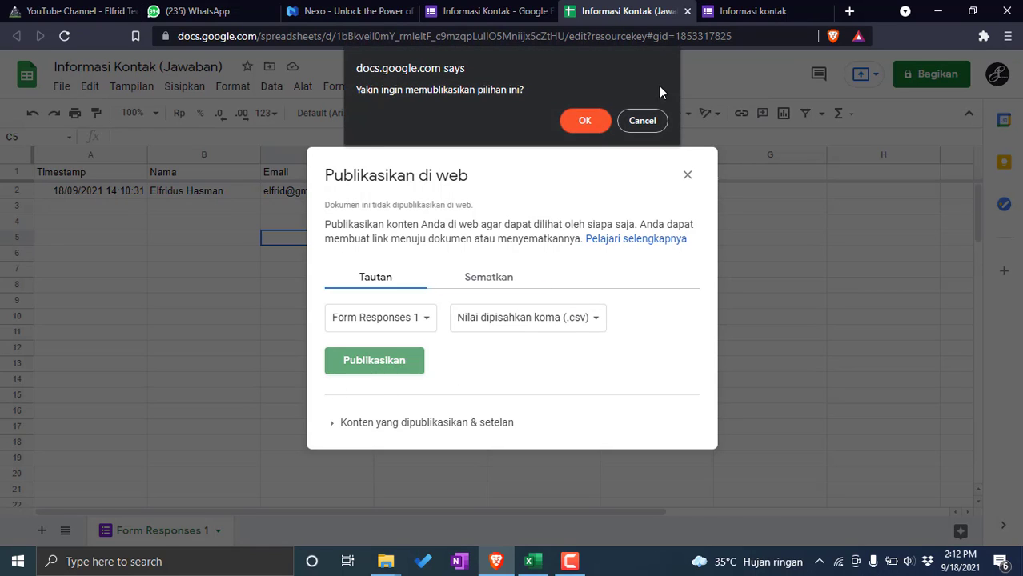
left_click(585, 121)
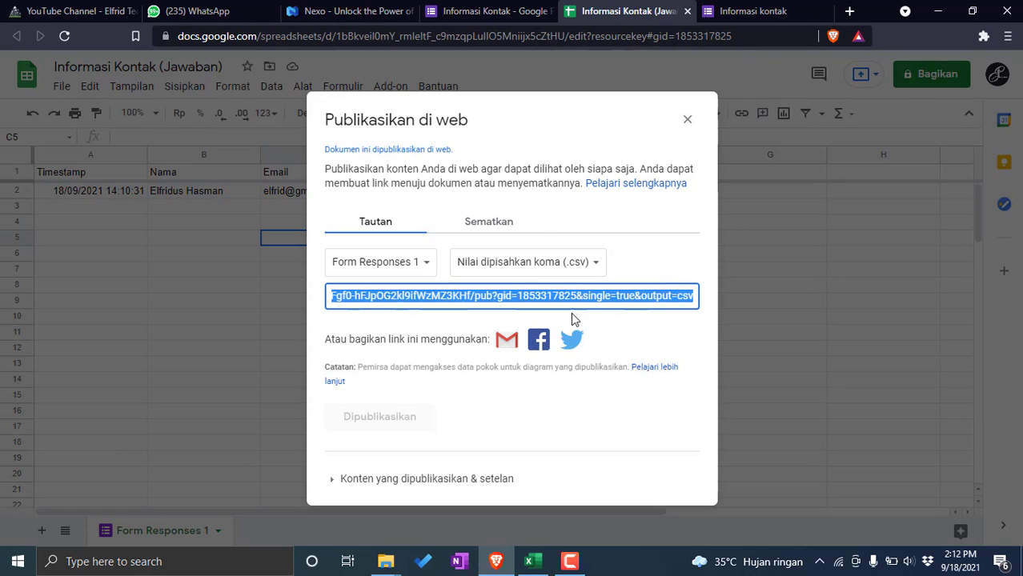
left_click(585, 297)
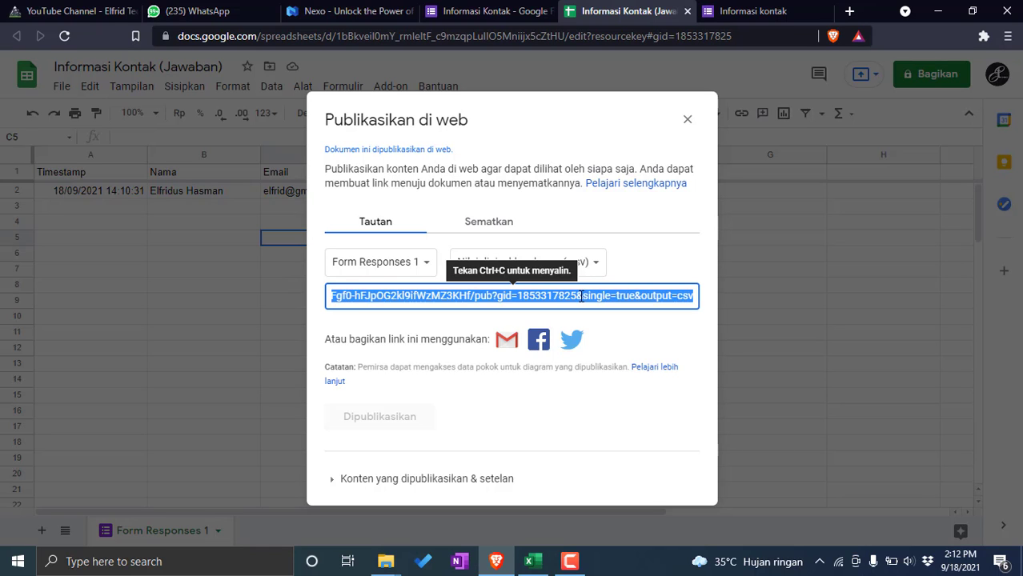
Step: In Excel at cell A1, import the published CSV link via Data > From Web
left_click(686, 119)
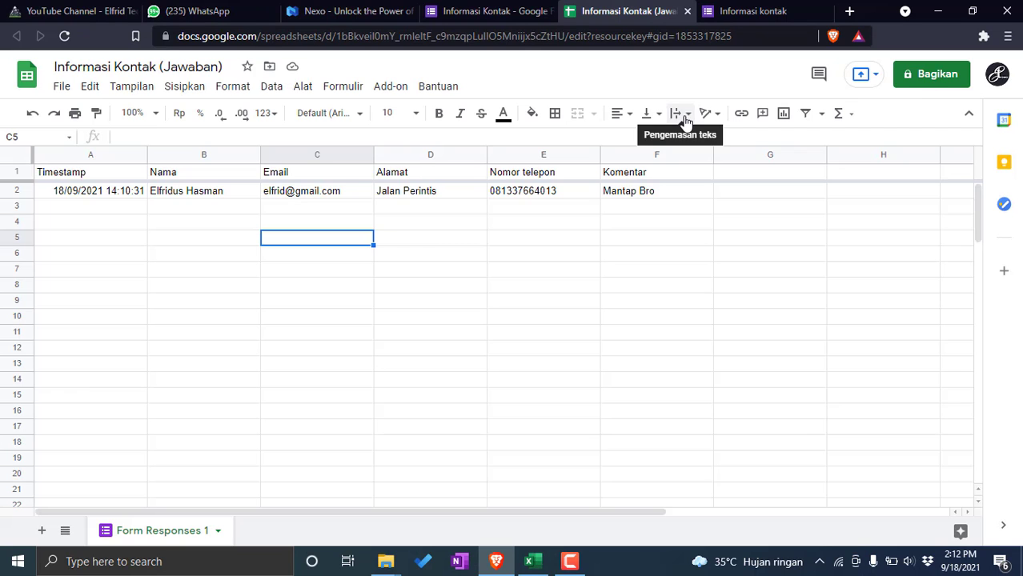
left_click(528, 561)
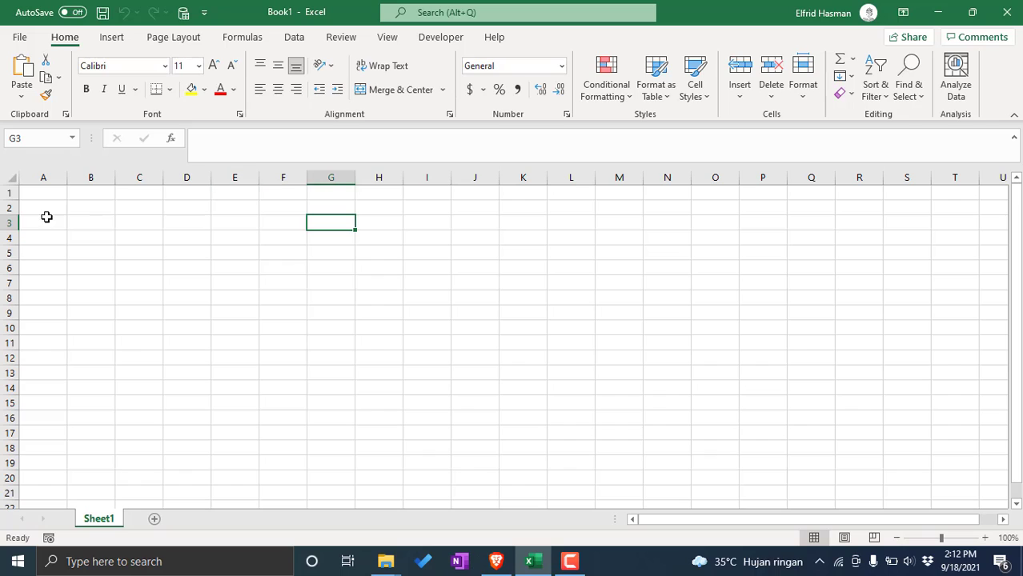
left_click(42, 196)
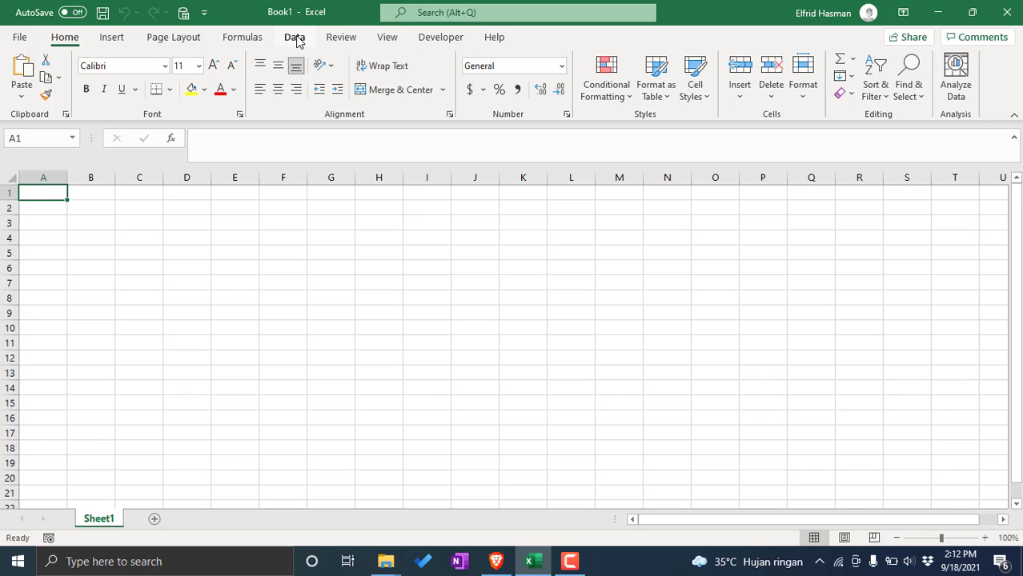
left_click(295, 40)
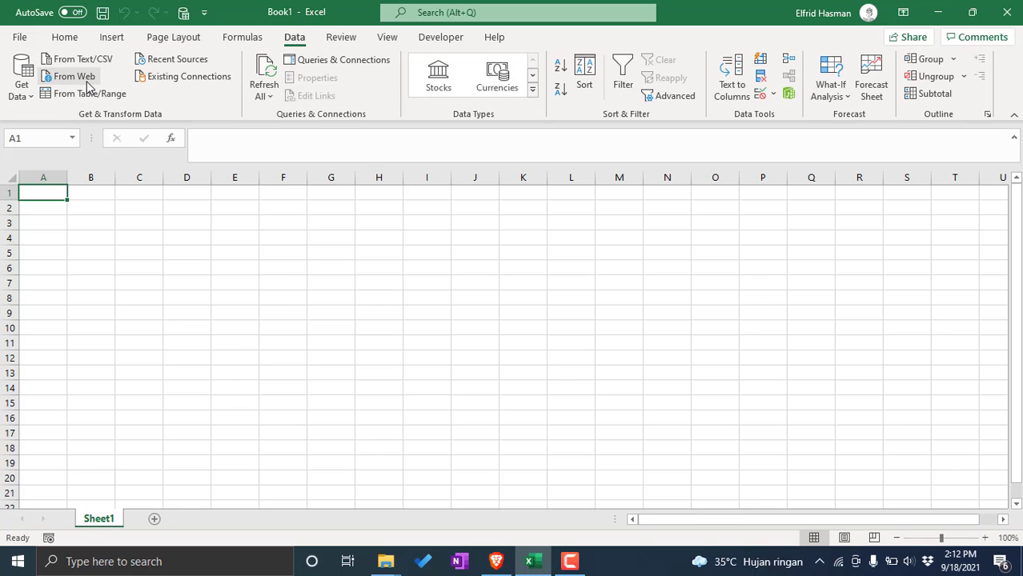
left_click(87, 80)
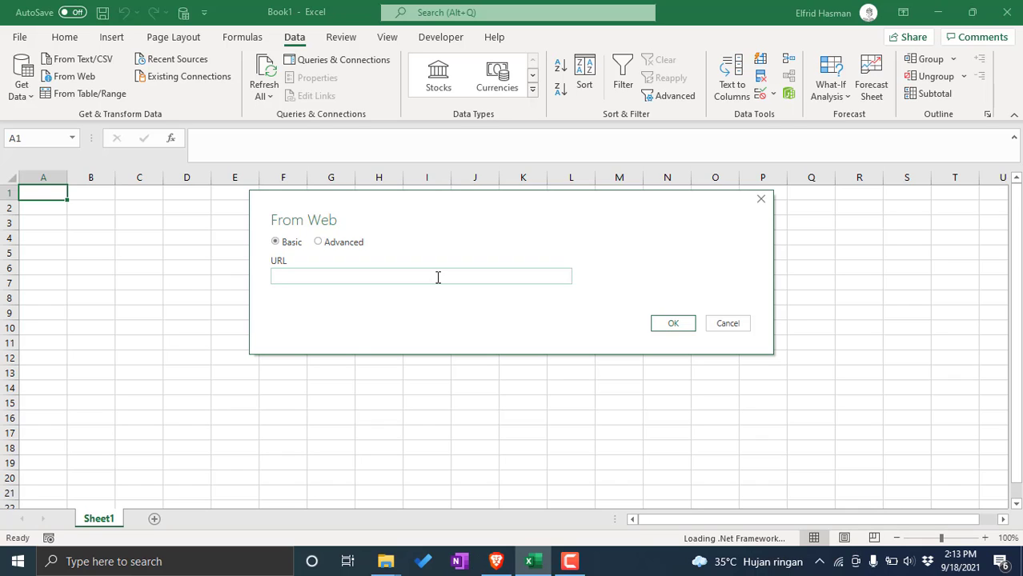
key("ctrl+v")
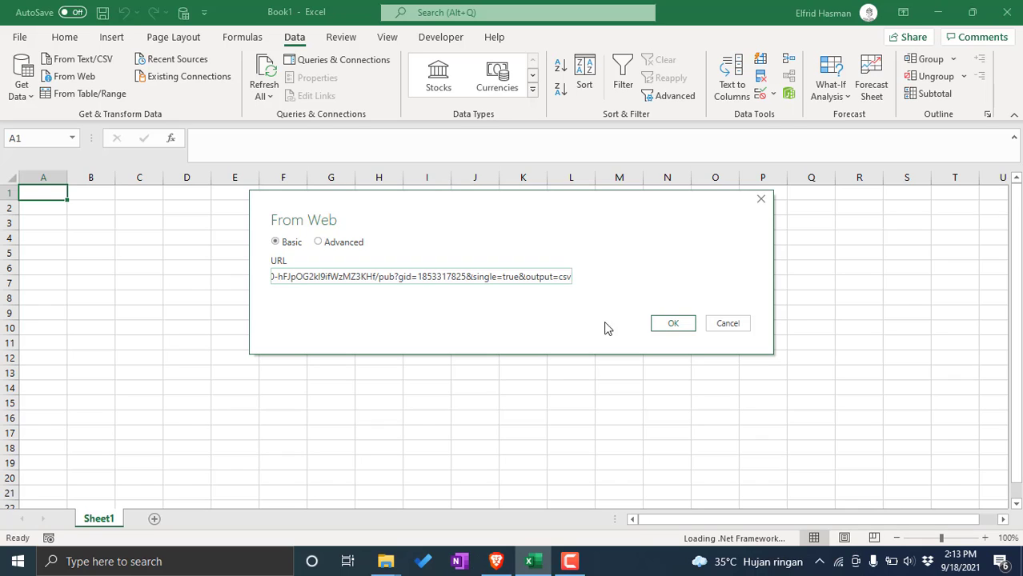
left_click(678, 330)
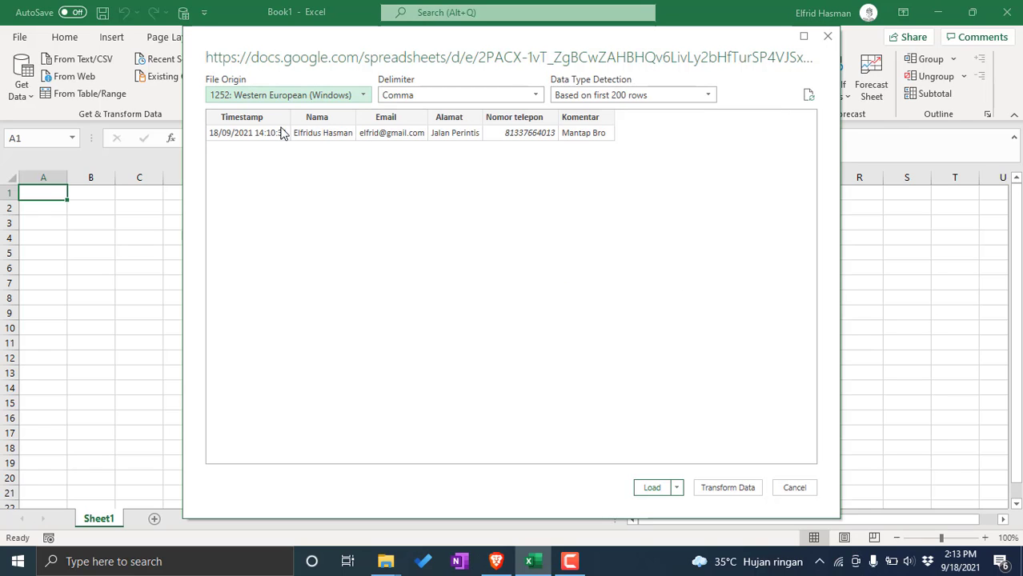
Step: Load the previewed form responses into a new Excel table
left_click(650, 490)
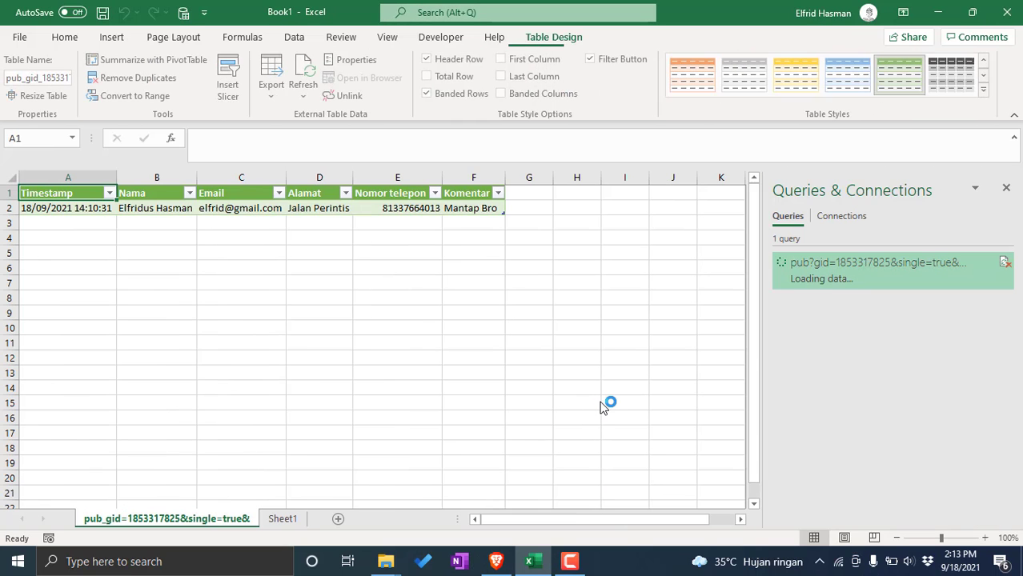
left_click(235, 341)
left_click(69, 193)
left_click(241, 267)
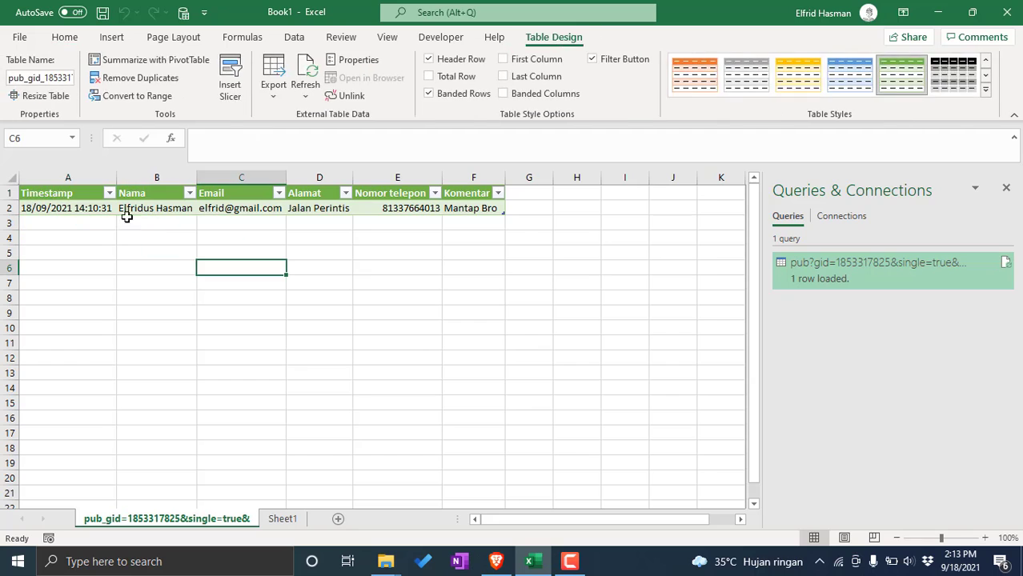
key("ctrl+Home")
left_click(303, 254)
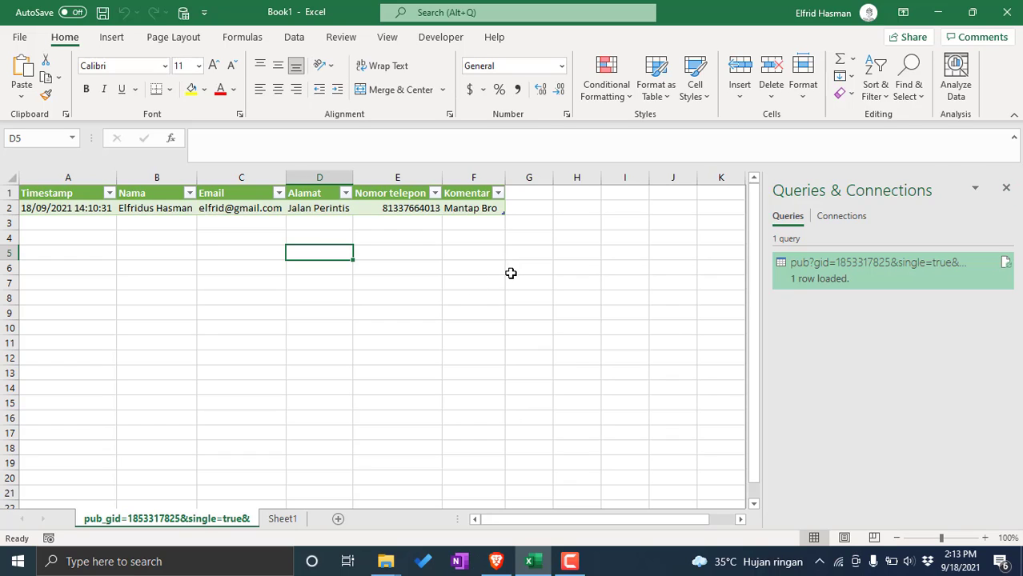
Step: Verify the 'Mantap Bro' comment in cell F2, then go back to the browser
left_click(450, 205)
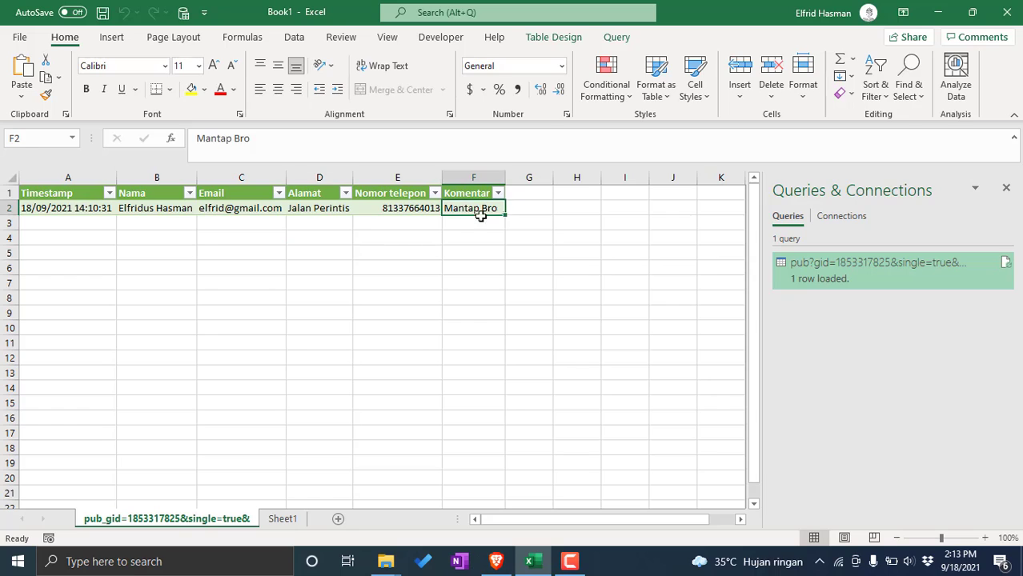
left_click(645, 233)
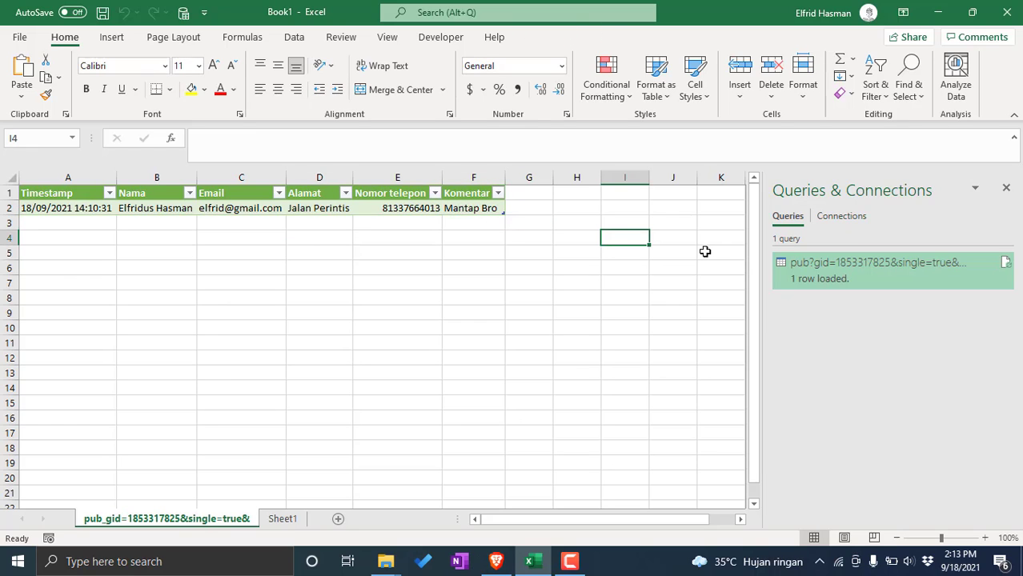
left_click(512, 240)
left_click(475, 254)
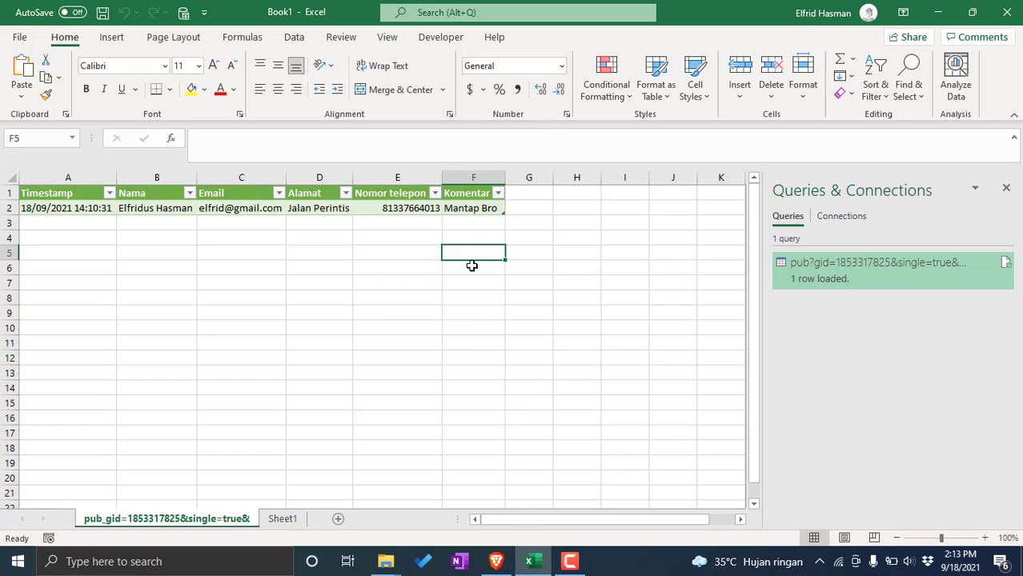
left_click(454, 206)
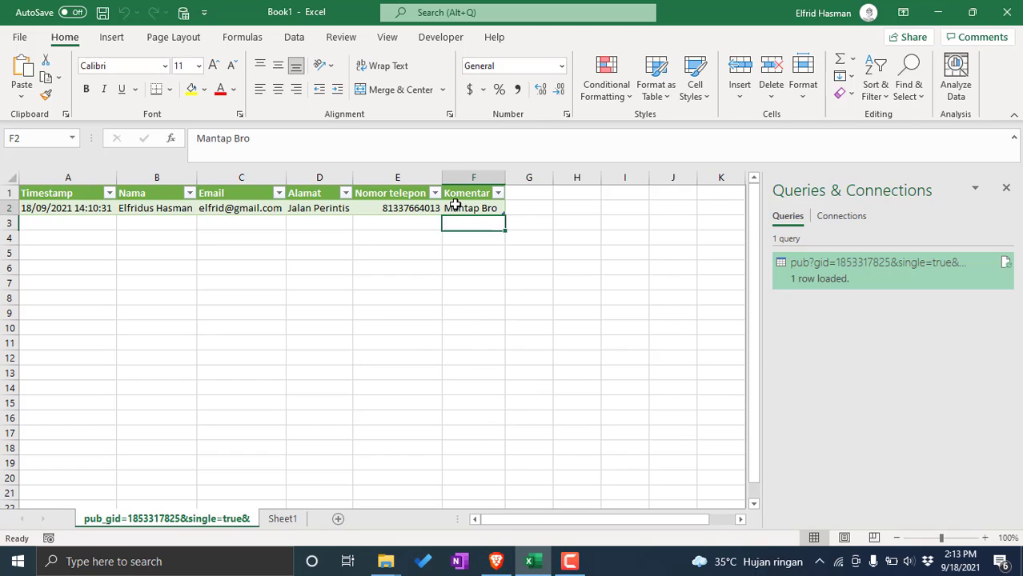
left_click(544, 259)
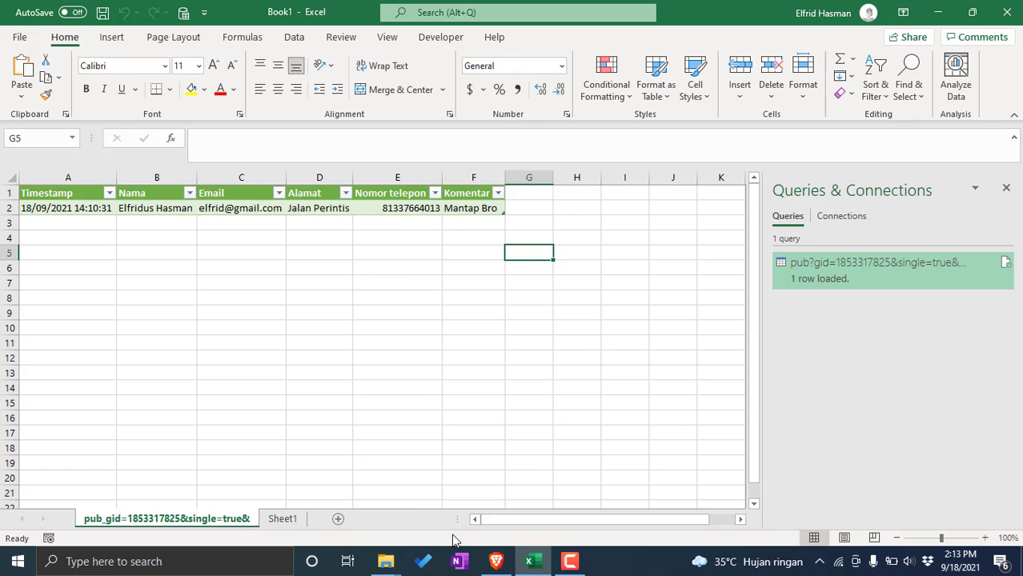
left_click(497, 564)
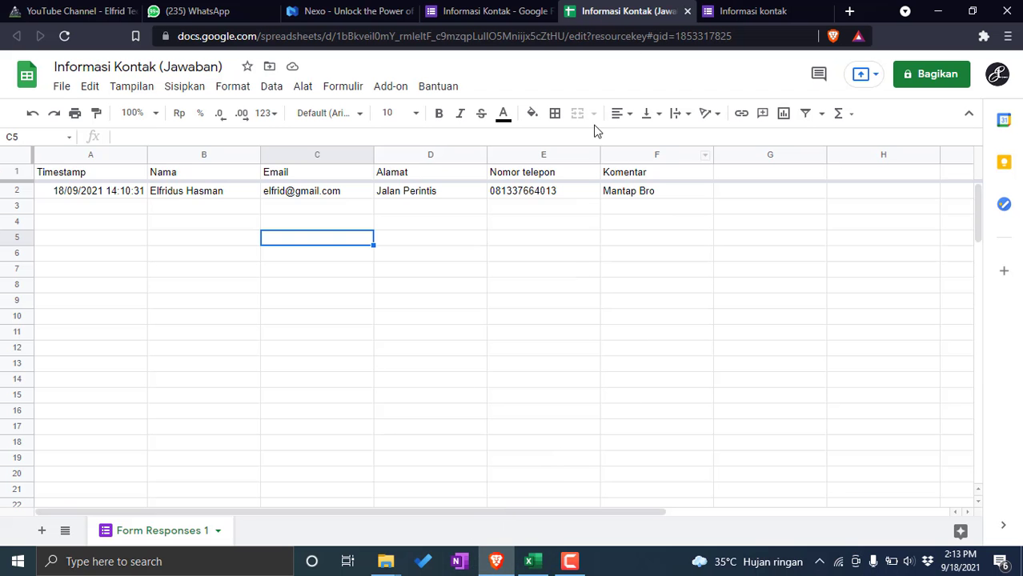
Step: Look over the confirmation page, form editor and response spreadsheet tabs
left_click(753, 11)
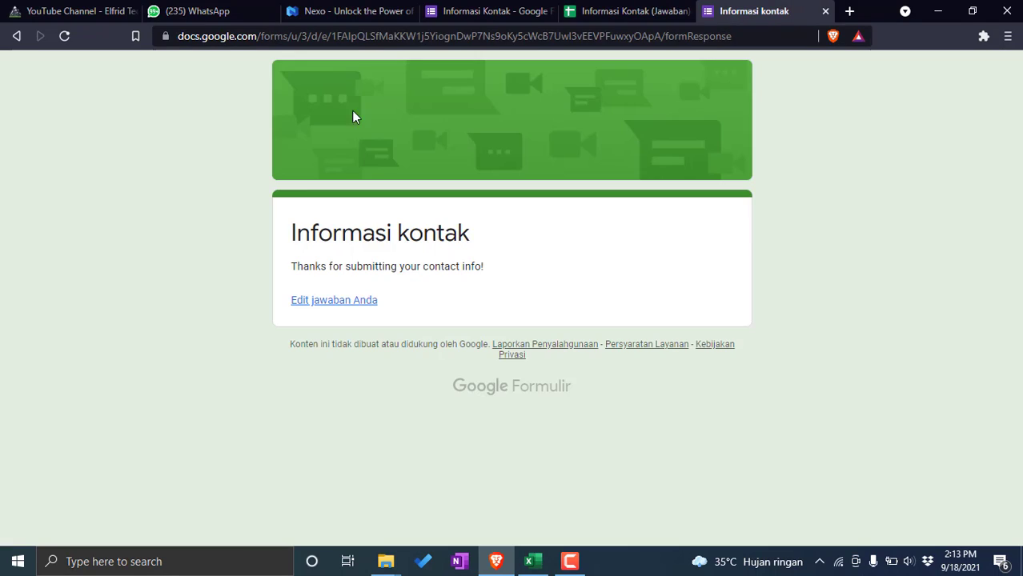
left_click(521, 9)
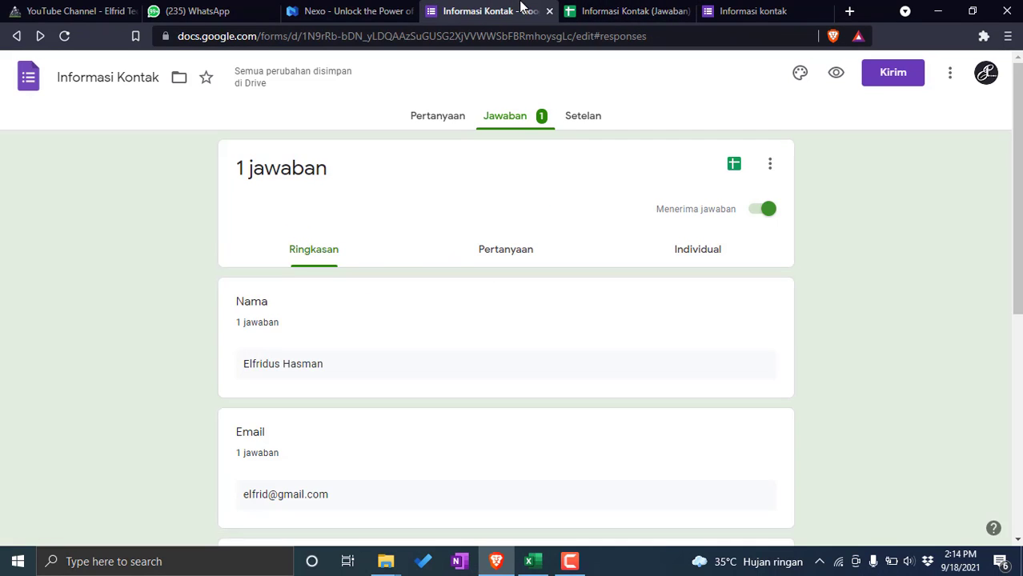
left_click(808, 8)
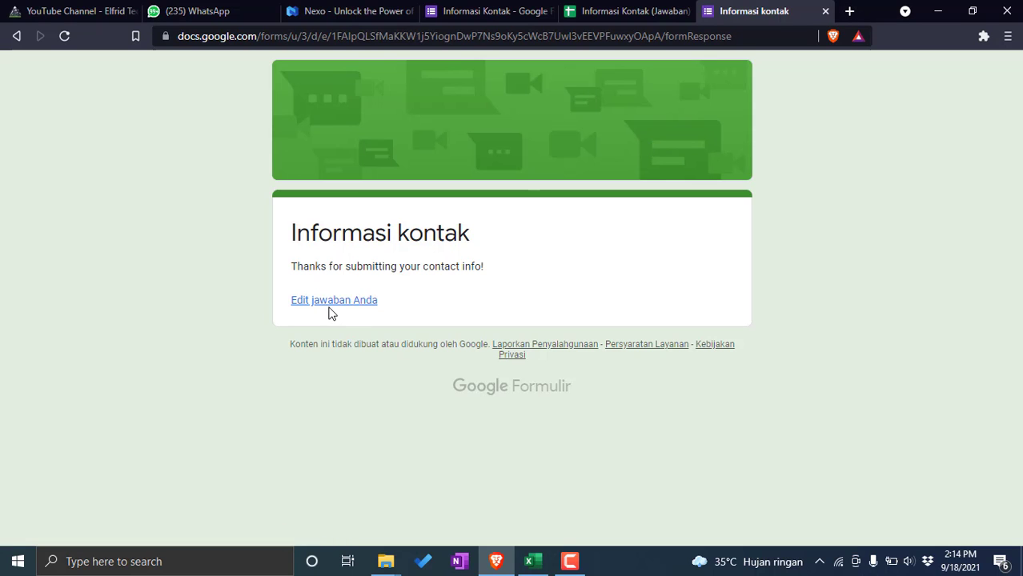
left_click(632, 11)
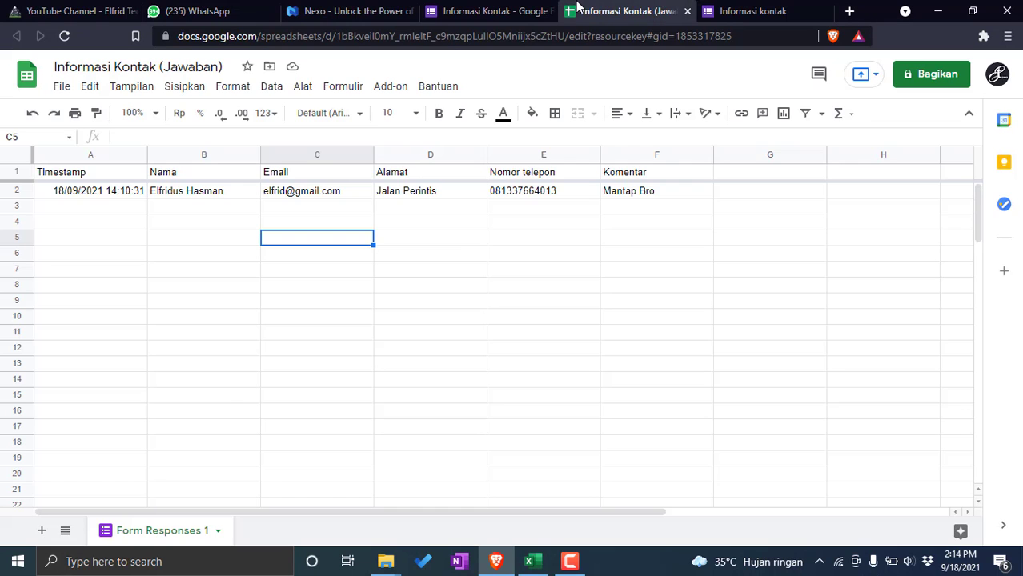
left_click(548, 11)
left_click(650, 8)
Step: Go back from the already-responded page and return to the editor's 1-jawaban summary
left_click(744, 10)
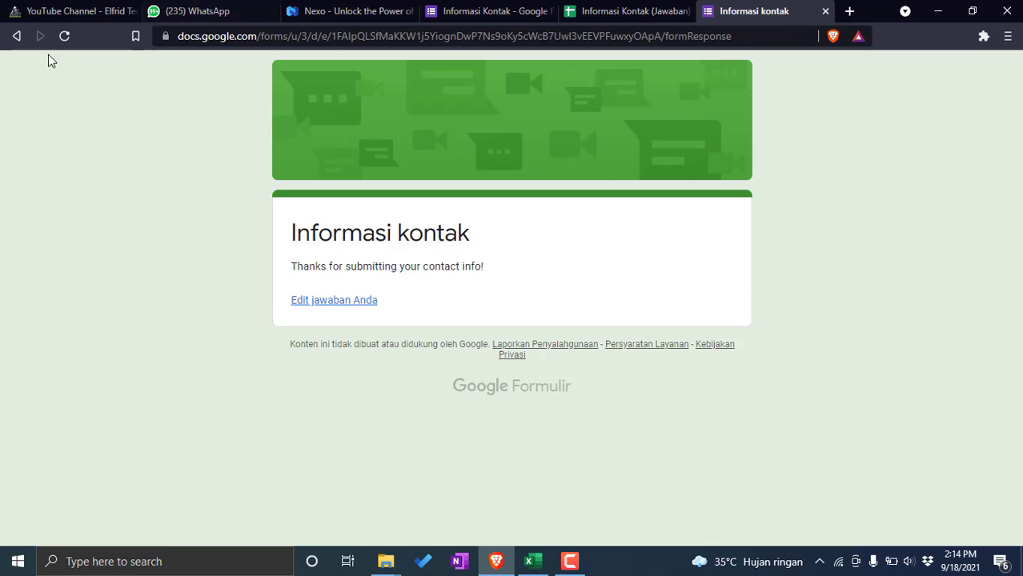
left_click(16, 36)
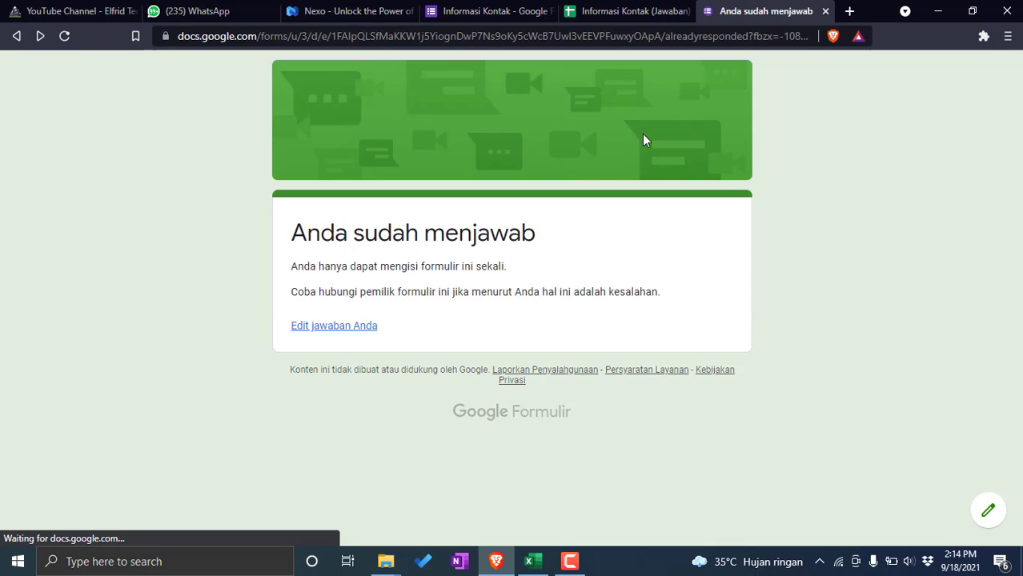
left_click(16, 38)
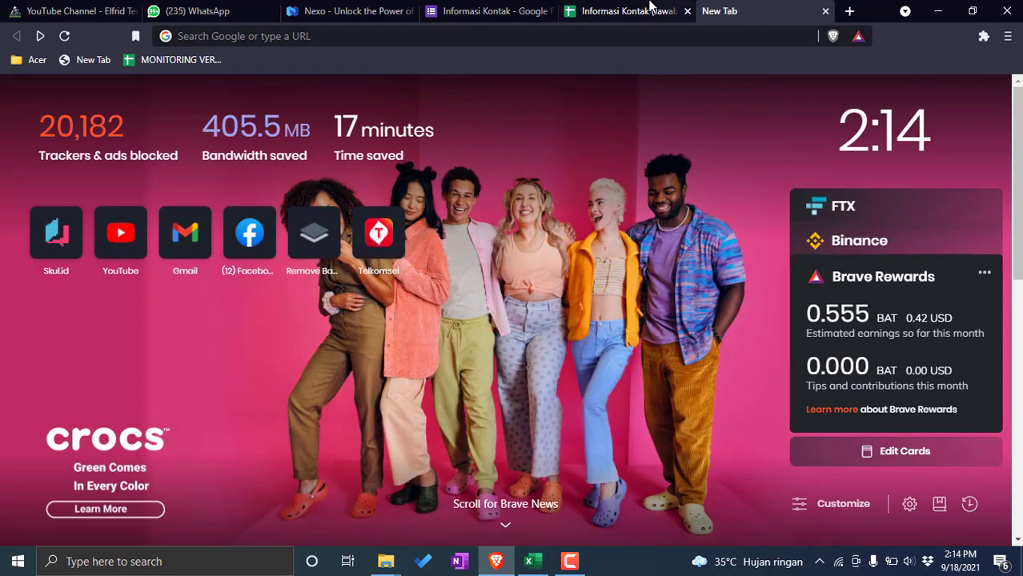
left_click(484, 10)
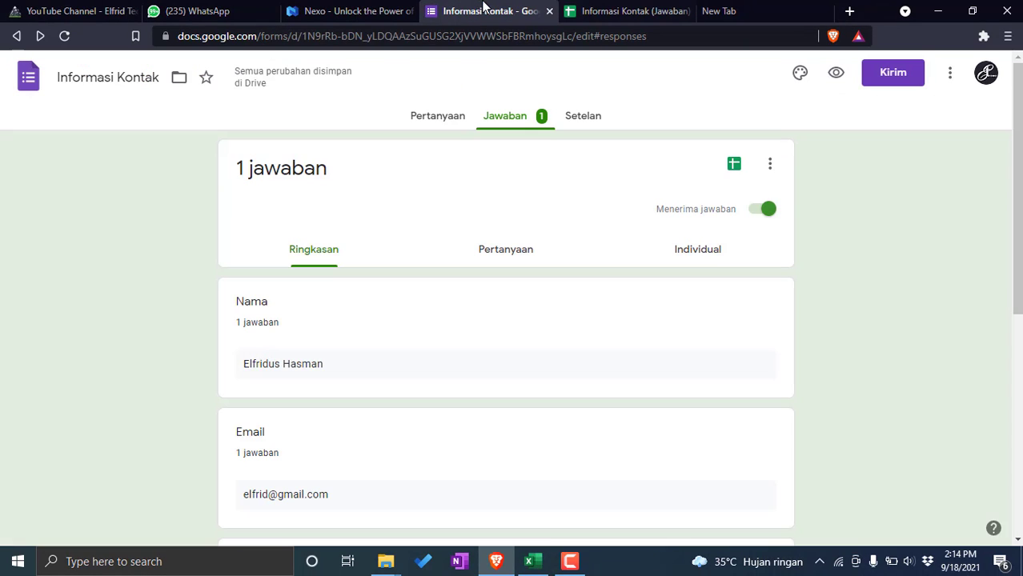
left_click(583, 8)
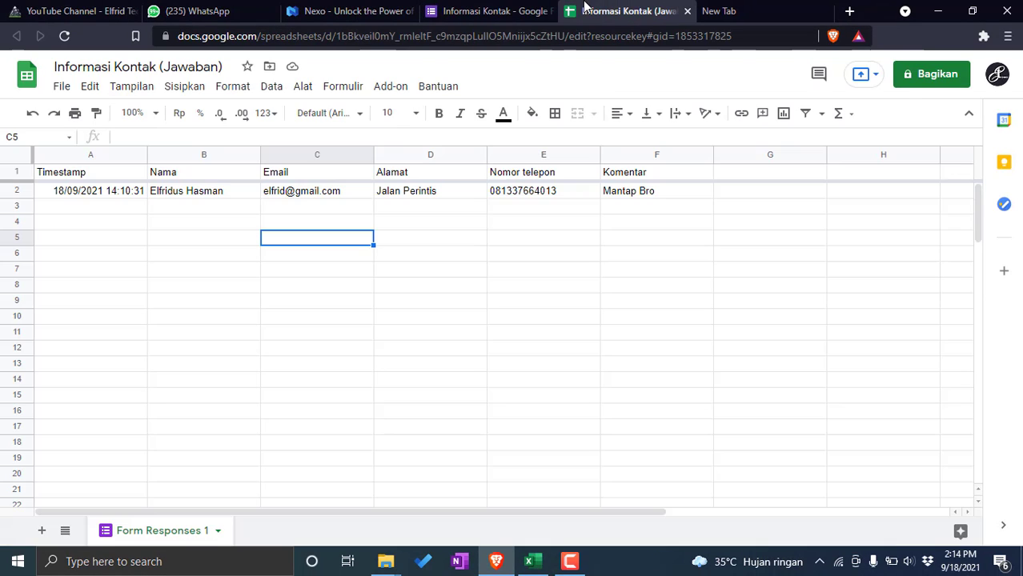
left_click(519, 8)
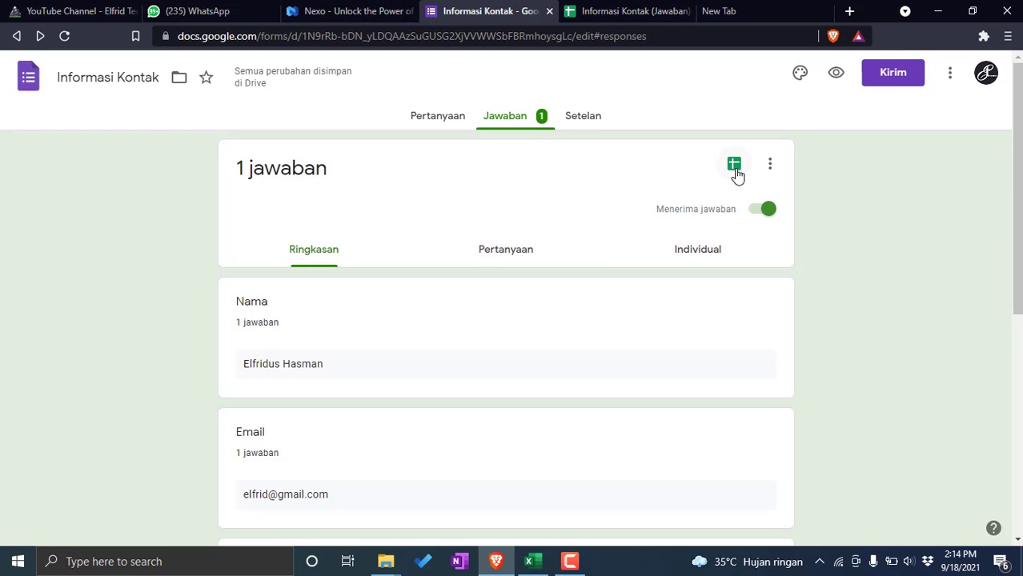
Step: Open the form's Setelan page from the more-options menu
left_click(878, 91)
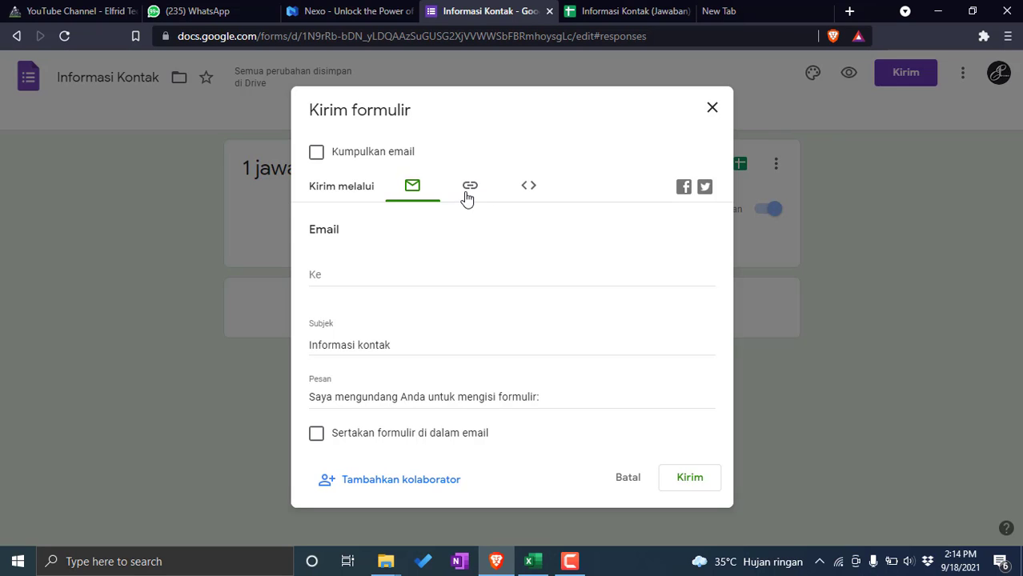
left_click(712, 108)
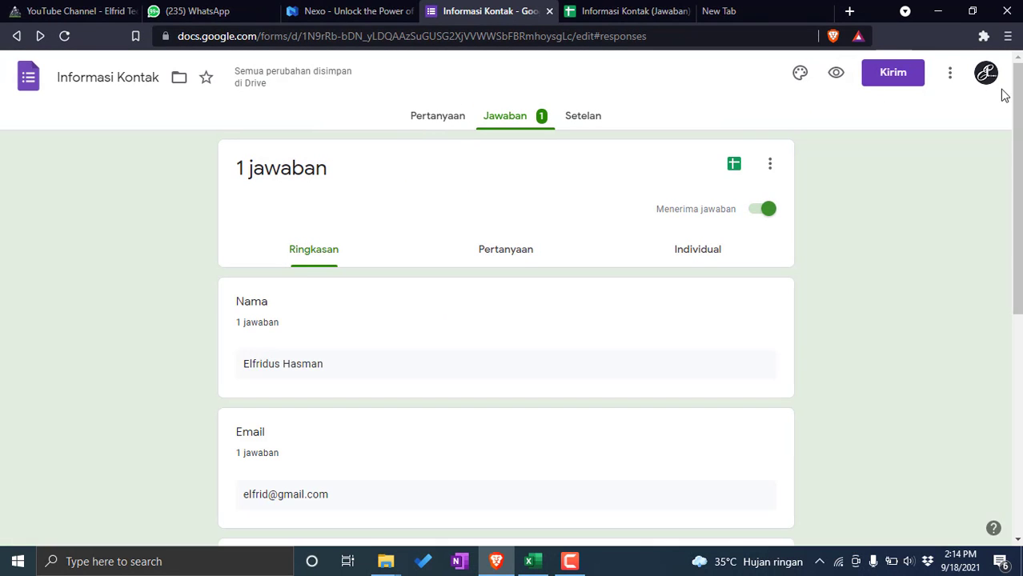
left_click(952, 73)
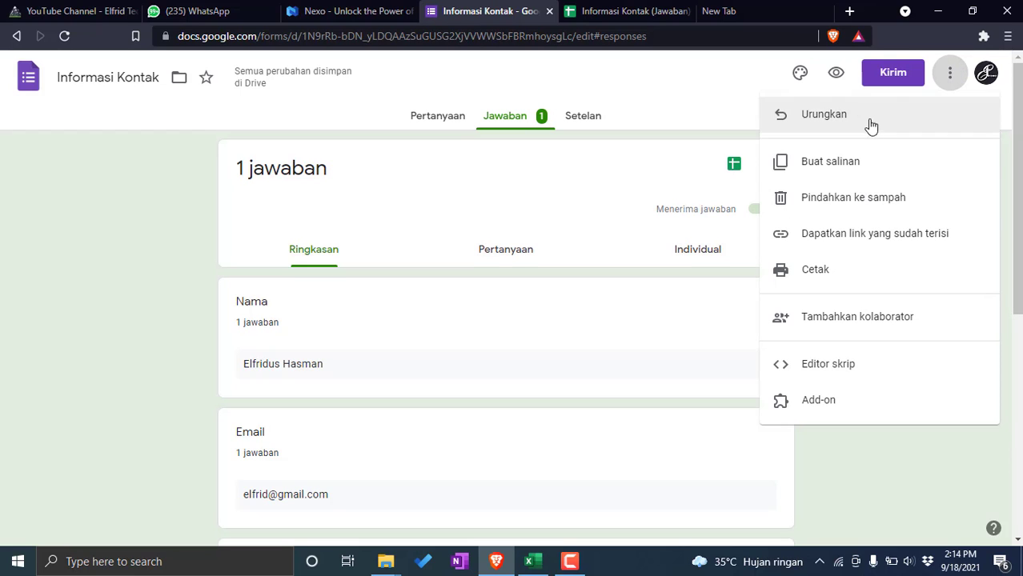
left_click(632, 123)
left_click(602, 124)
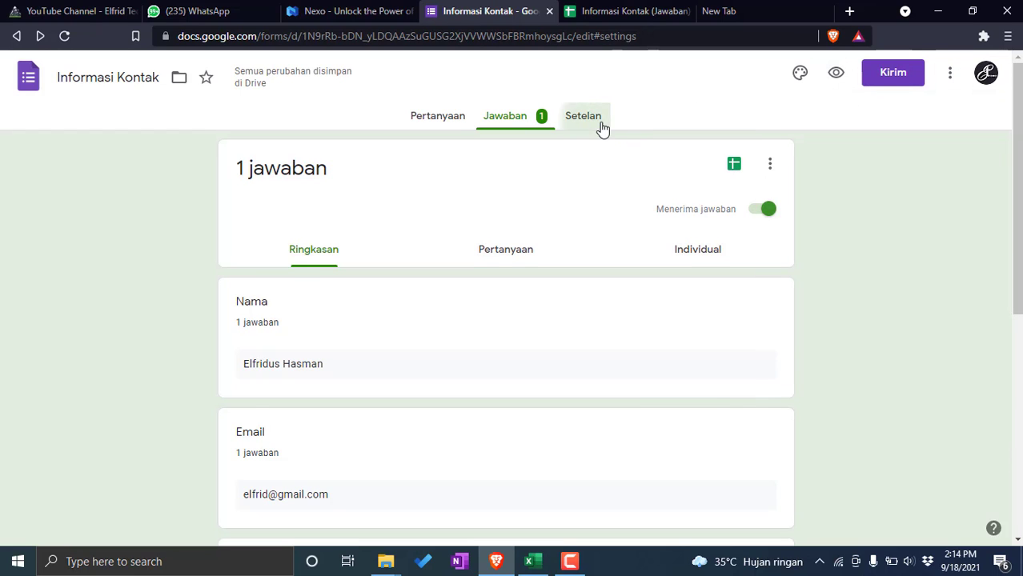
scroll(588, 176, "down", 1)
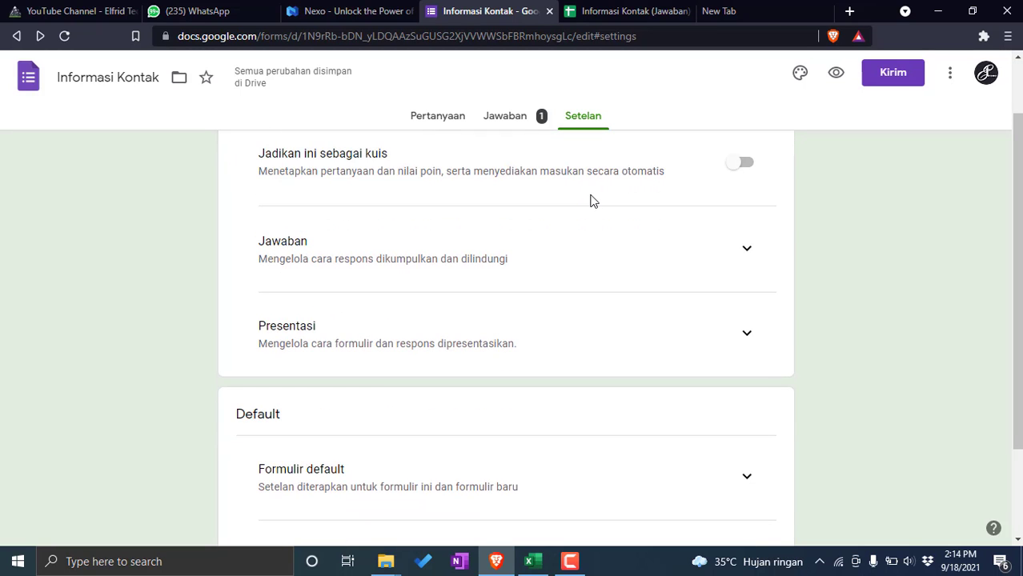
scroll(593, 209, "up", 1)
scroll(591, 227, "down", 1)
scroll(594, 229, "down", 1)
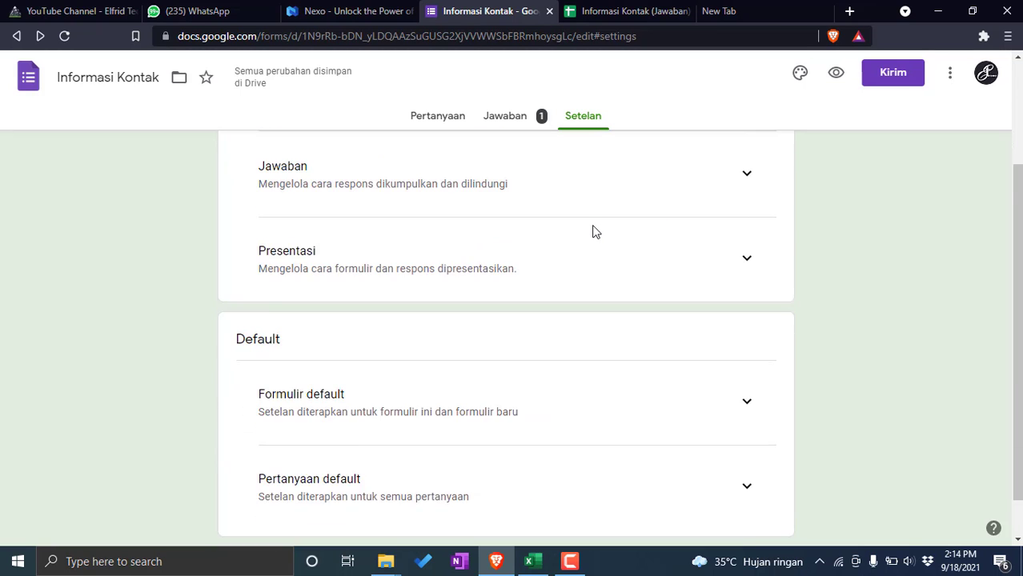
scroll(596, 231, "down", 1)
scroll(608, 288, "up", 2)
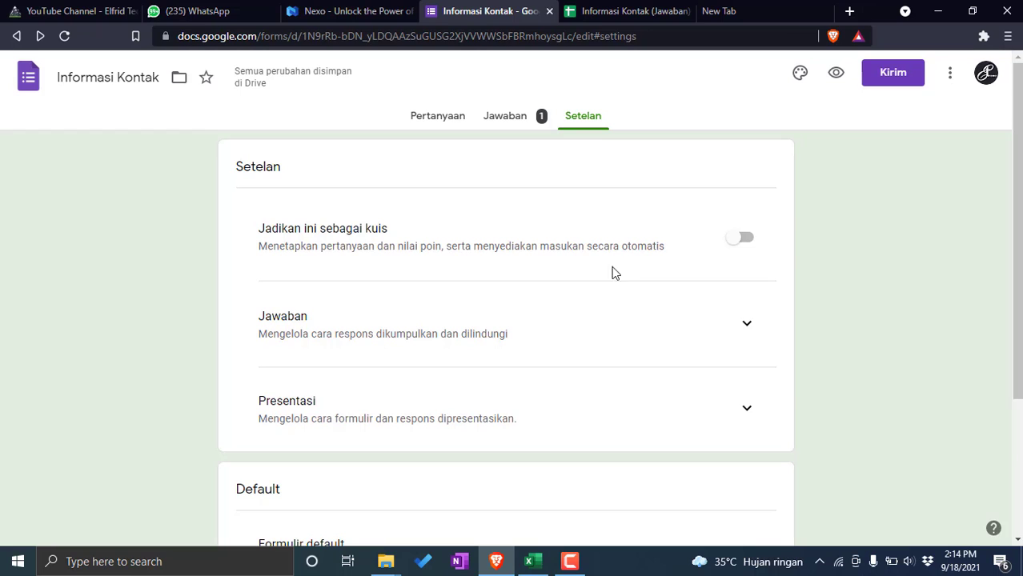
scroll(640, 246, "down", 2)
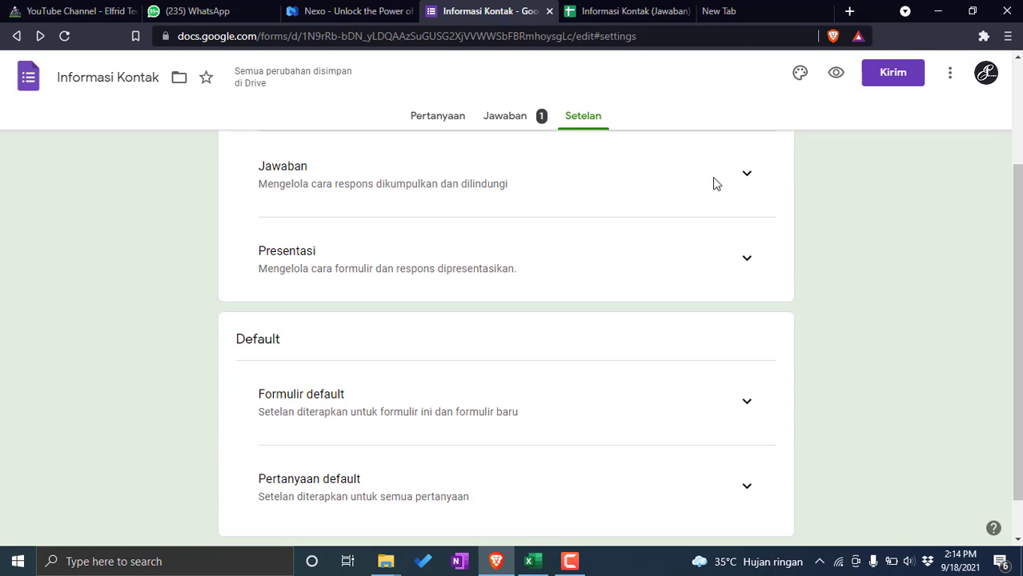
Step: Under Jawaban settings, switch off 'Batasi ke 1 jawaban', then return to the responses summary
left_click(746, 173)
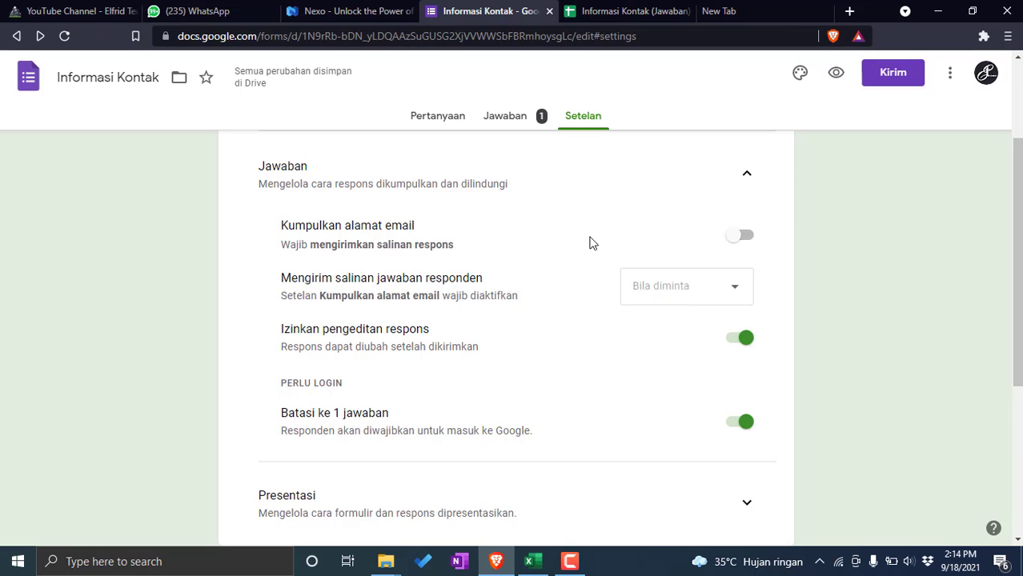
scroll(592, 243, "down", 1)
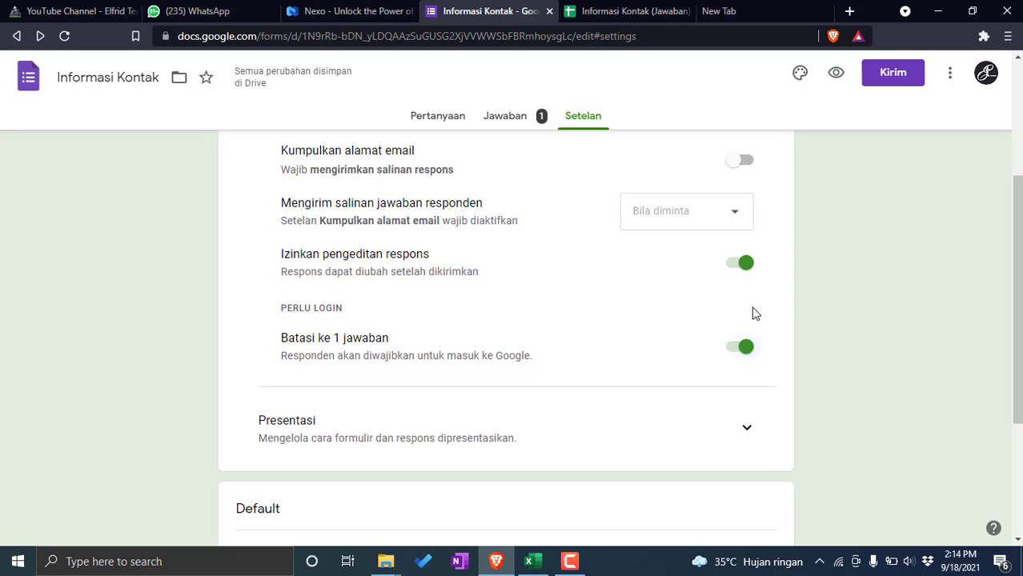
left_click(745, 352)
scroll(676, 319, "up", 3)
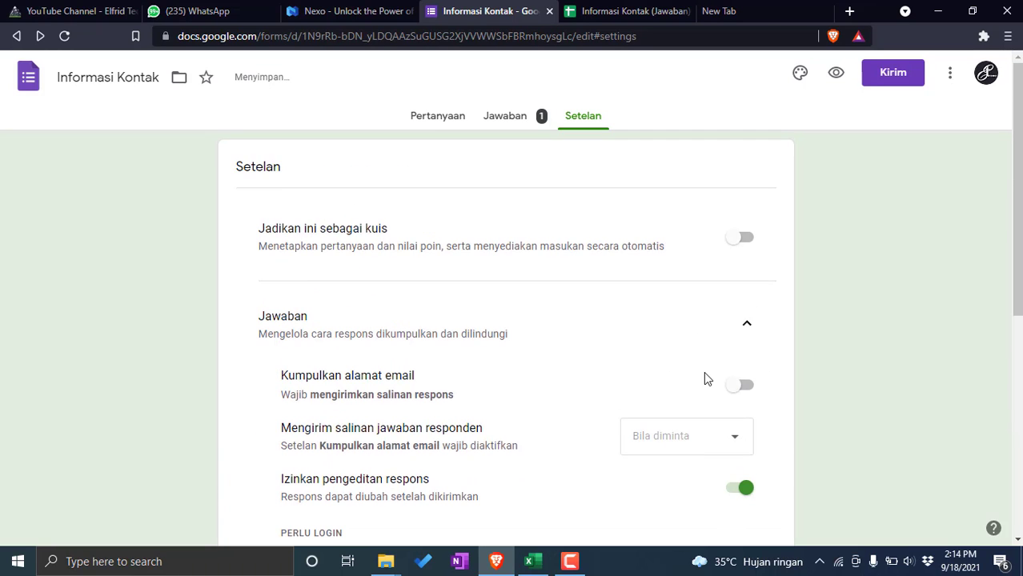
scroll(704, 377, "down", 3)
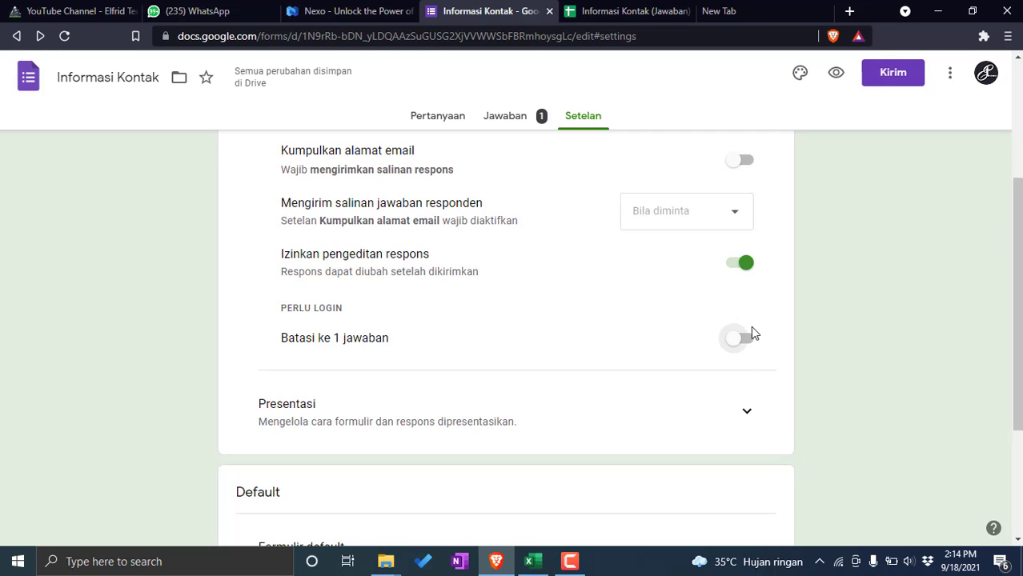
scroll(752, 331, "up", 3)
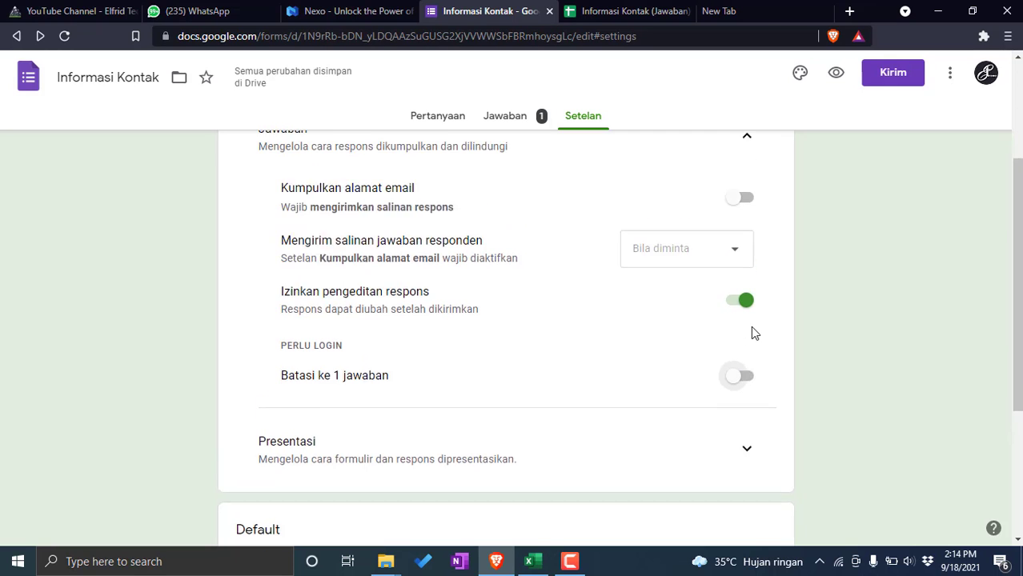
left_click(519, 115)
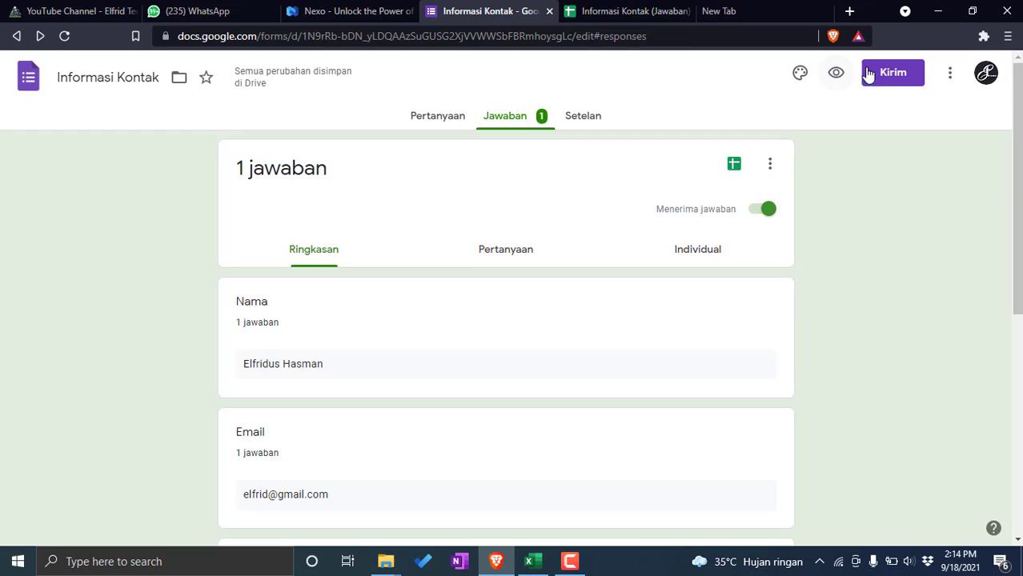
Step: Copy the form's shortened share link and open the form in a new tab
left_click(865, 72)
left_click(472, 187)
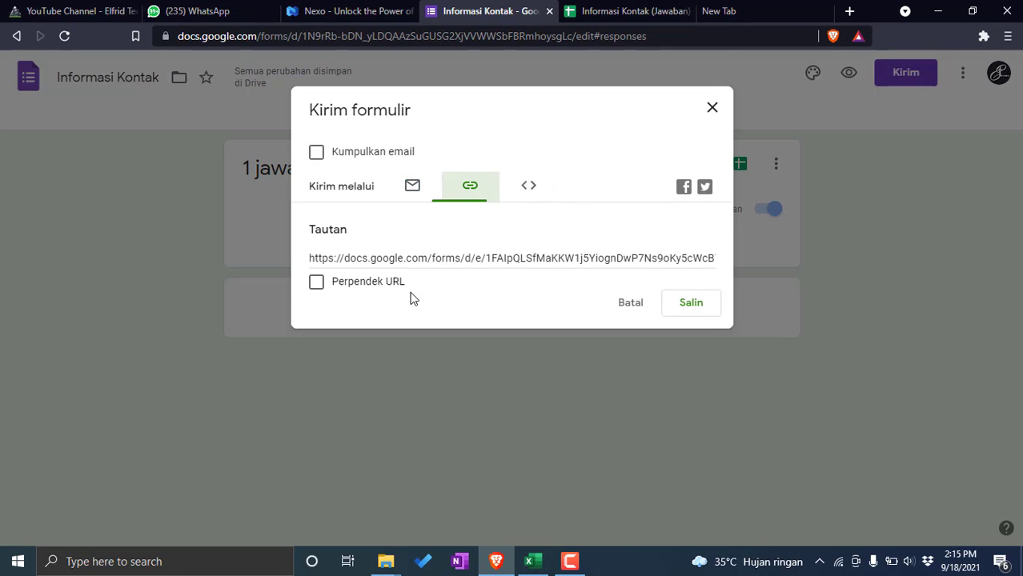
left_click(316, 282)
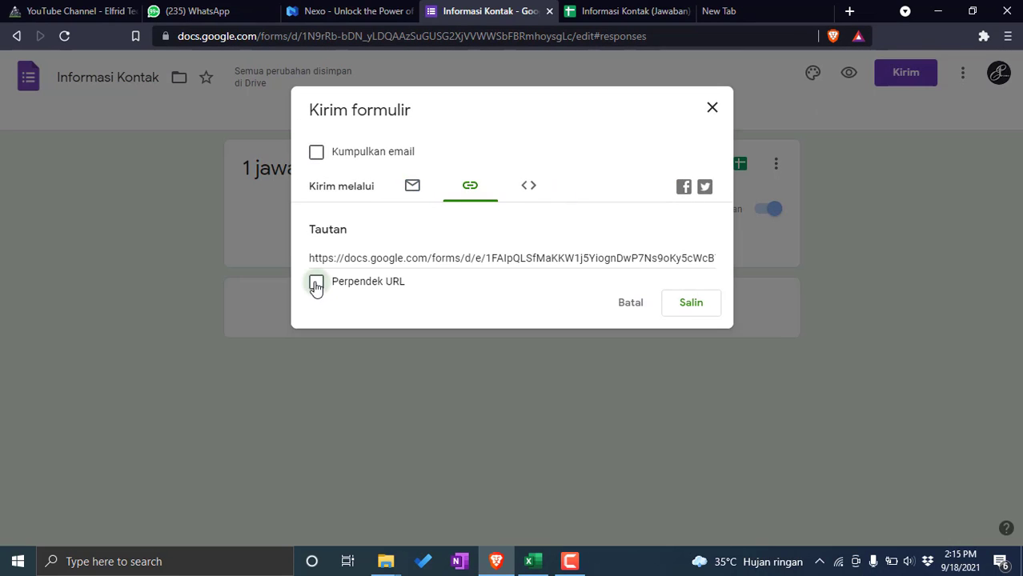
left_click(691, 312)
left_click(719, 10)
left_click(595, 36)
type("https://forms.gle/UhapiLyHU7jq9bJb9")
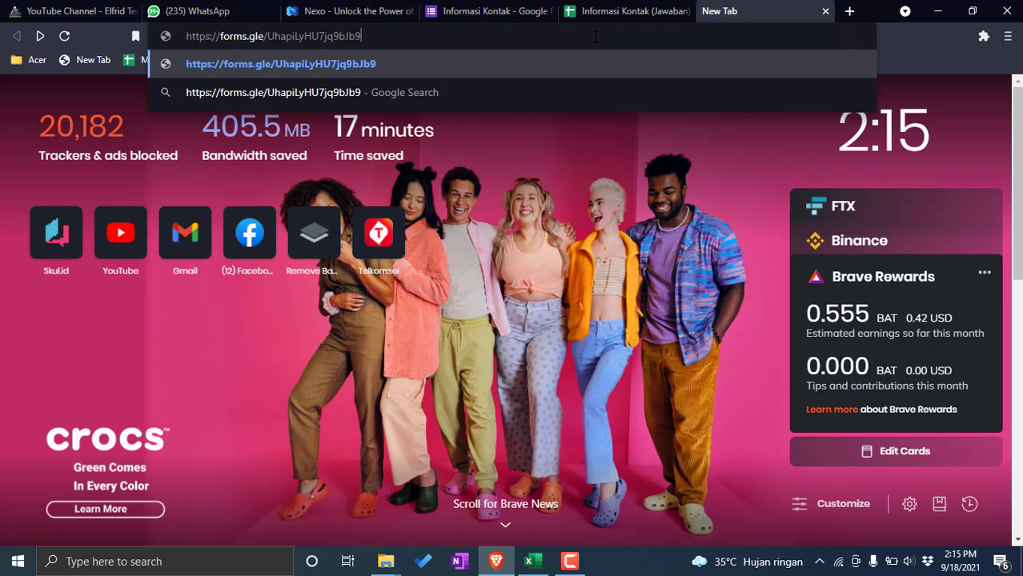
key("Return")
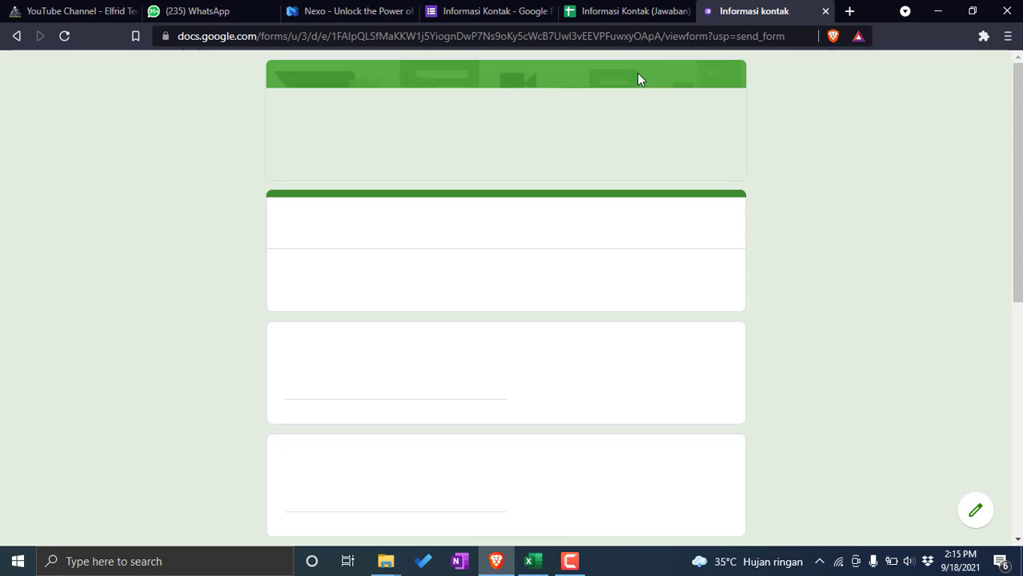
Step: Enter the respondent's name and e-mail in the Nama and Email fields
scroll(407, 331, "down", 2)
left_click(332, 238)
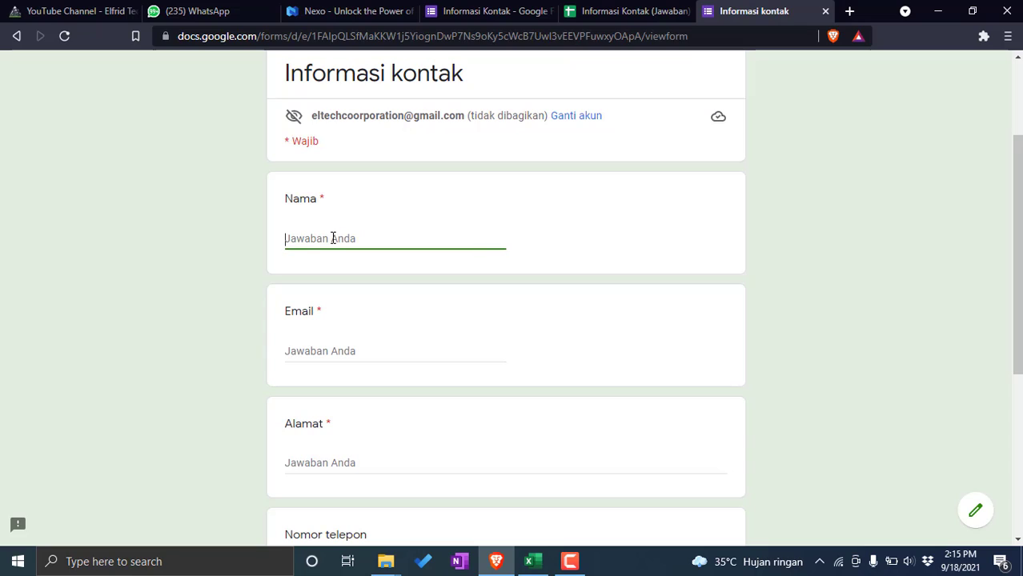
type("Ar")
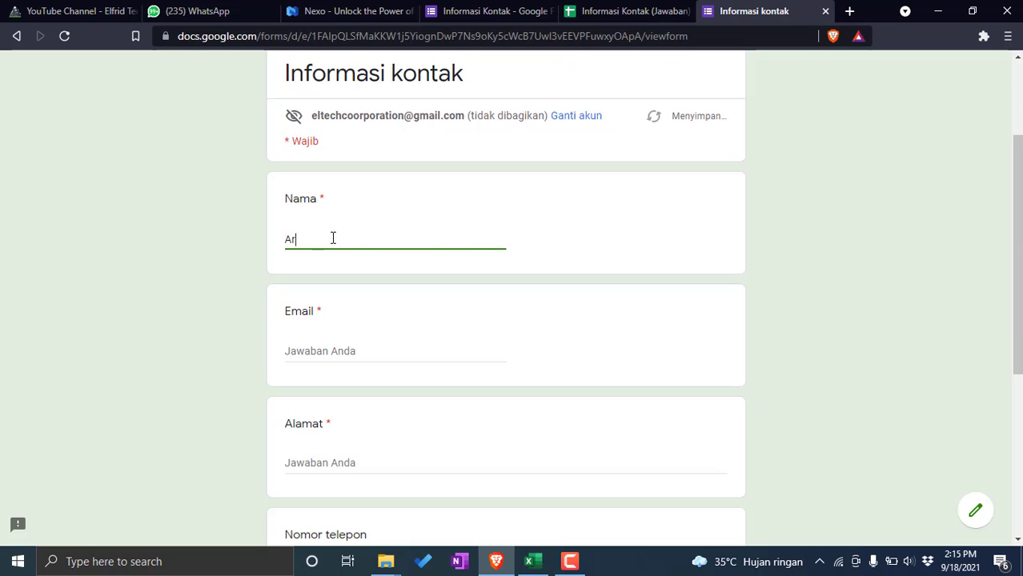
type("i")
key("Tab")
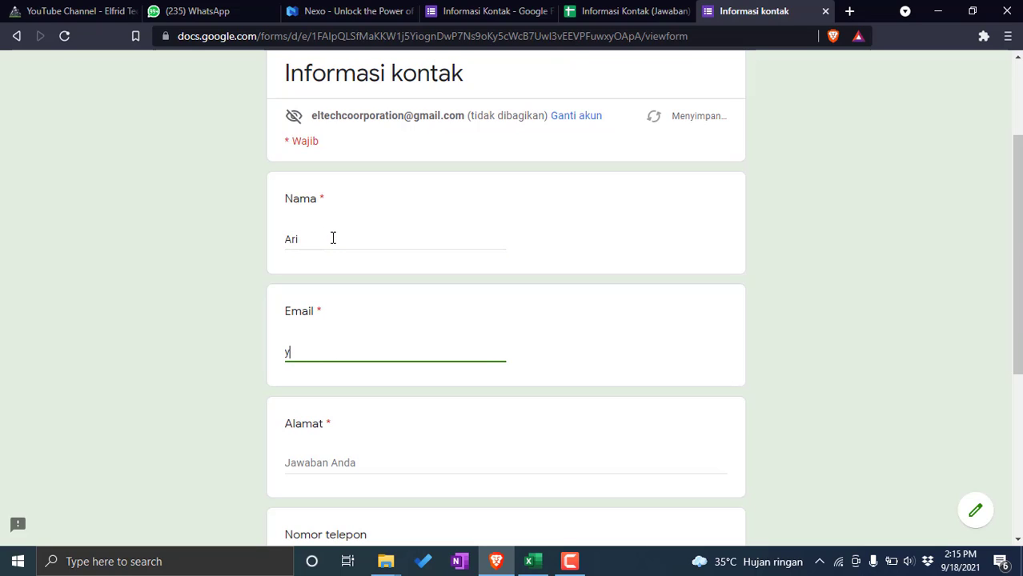
scroll(335, 346, "down", 2)
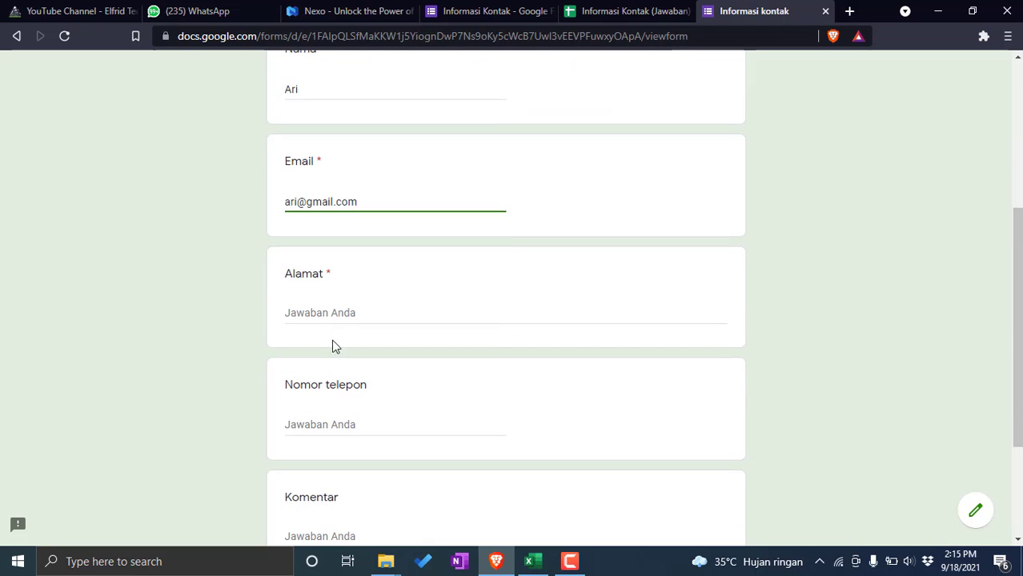
scroll(332, 311, "up", 2)
scroll(359, 281, "down", 2)
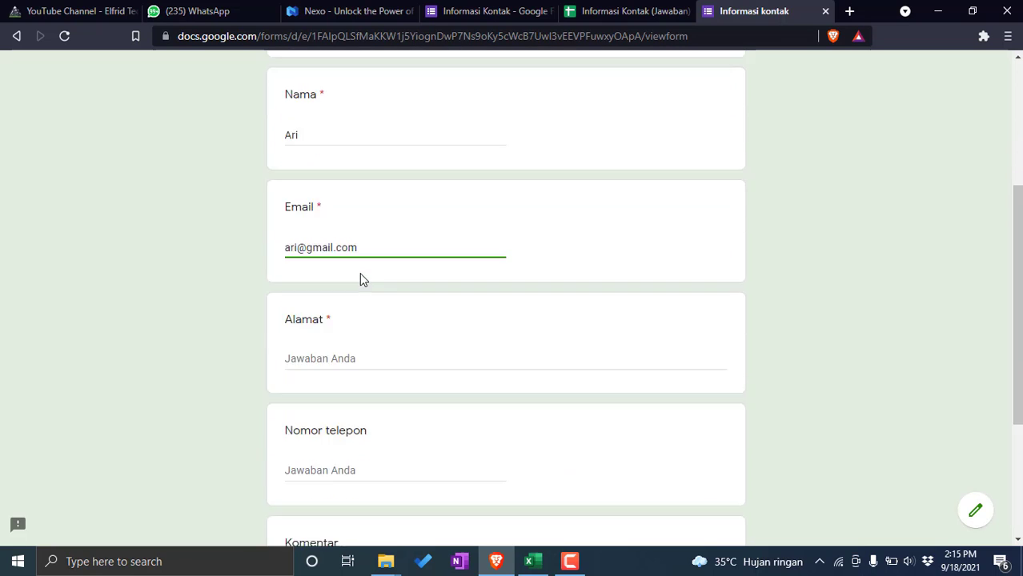
scroll(359, 276, "down", 2)
scroll(361, 276, "up", 1)
Step: Enter the respondent's address in the Alamat field, correcting a typo
left_click(357, 242)
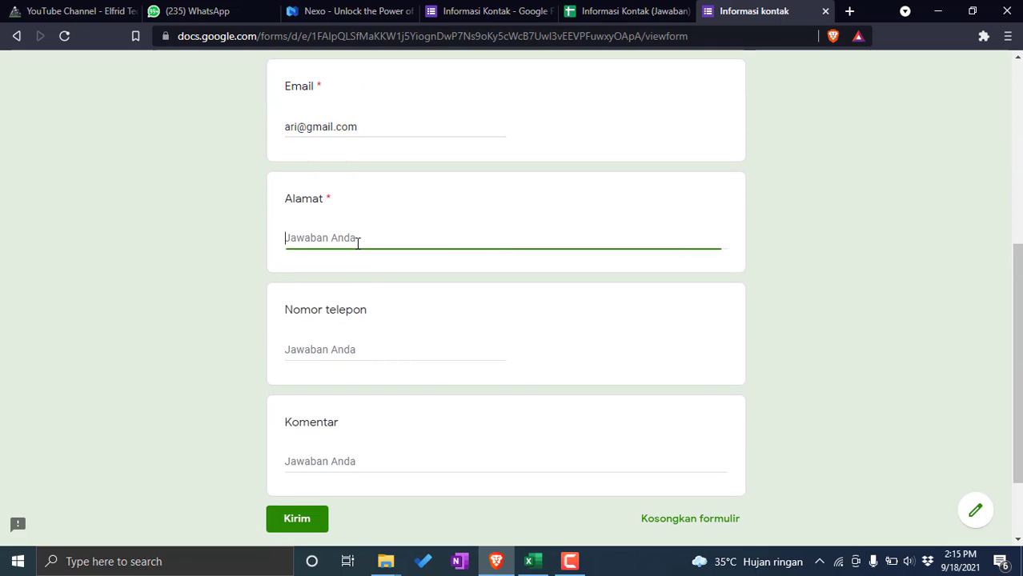
type("K;")
key("BackSpace")
type("Jl. Pe")
type("ttarani")
scroll(360, 264, "down", 2)
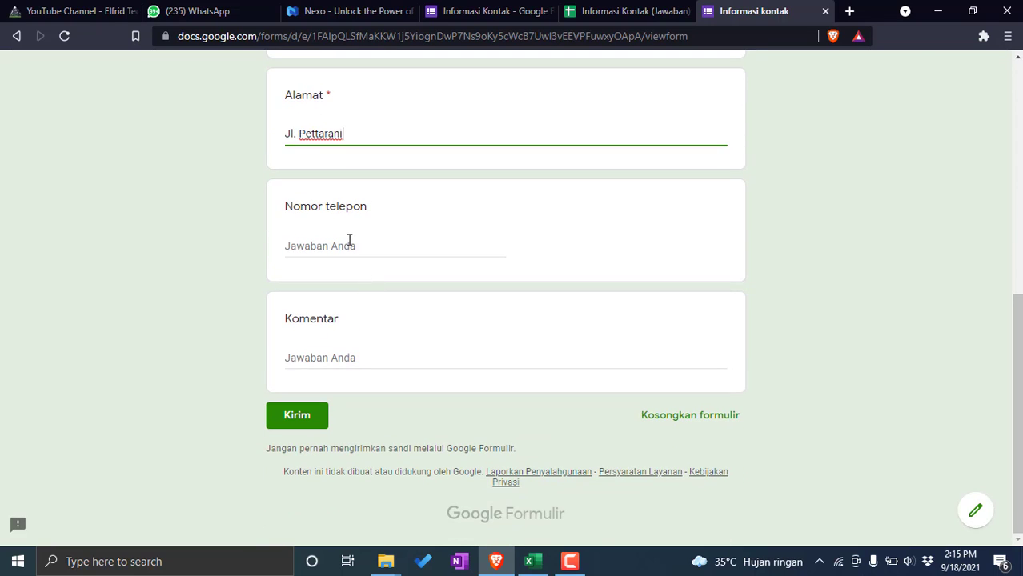
Step: Add the phone number and the comment 'Terbaik', then submit the response
left_click(349, 240)
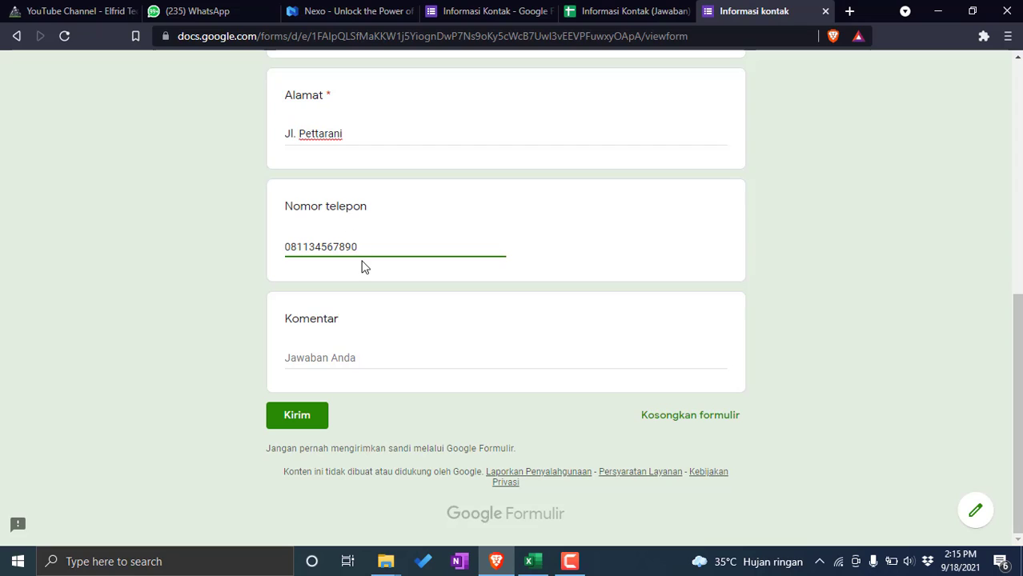
left_click(337, 353)
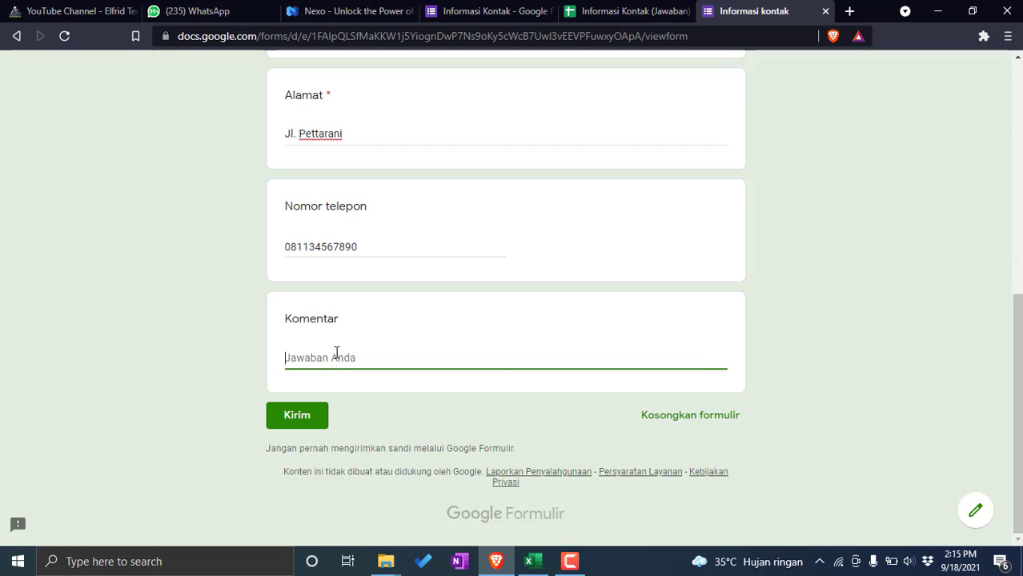
type("Terbaik")
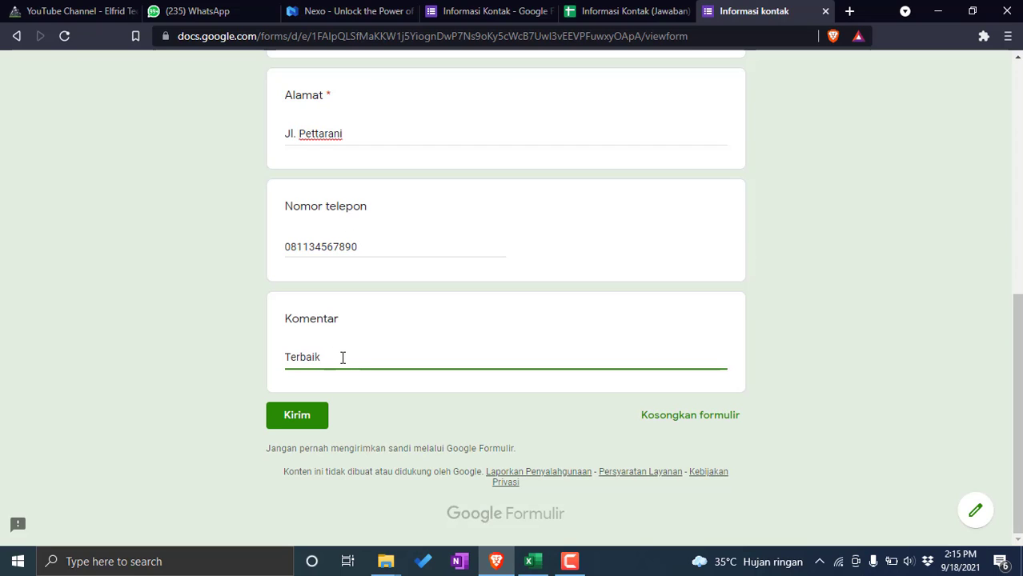
scroll(343, 357, "up", 3)
scroll(345, 345, "down", 3)
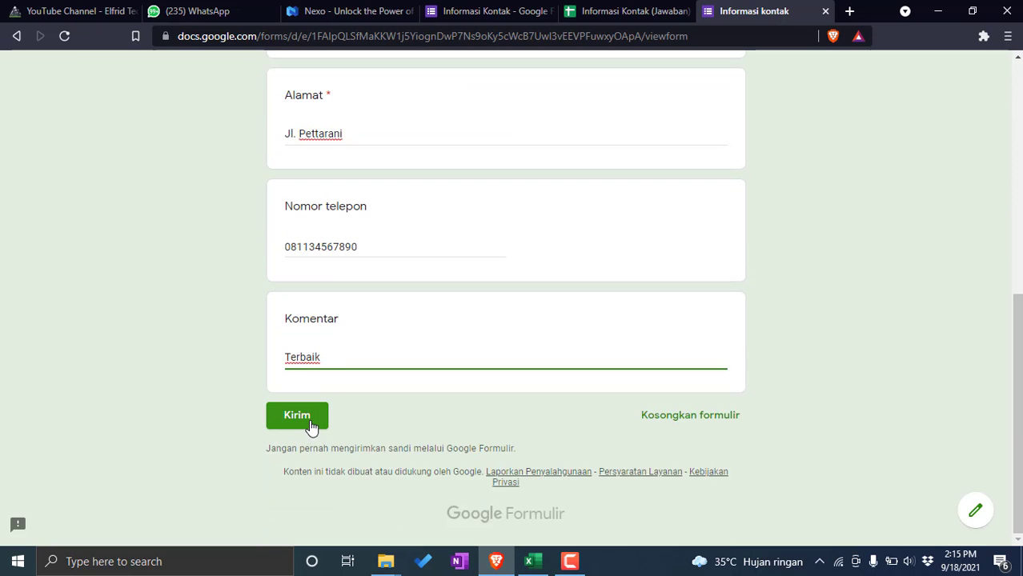
left_click(311, 426)
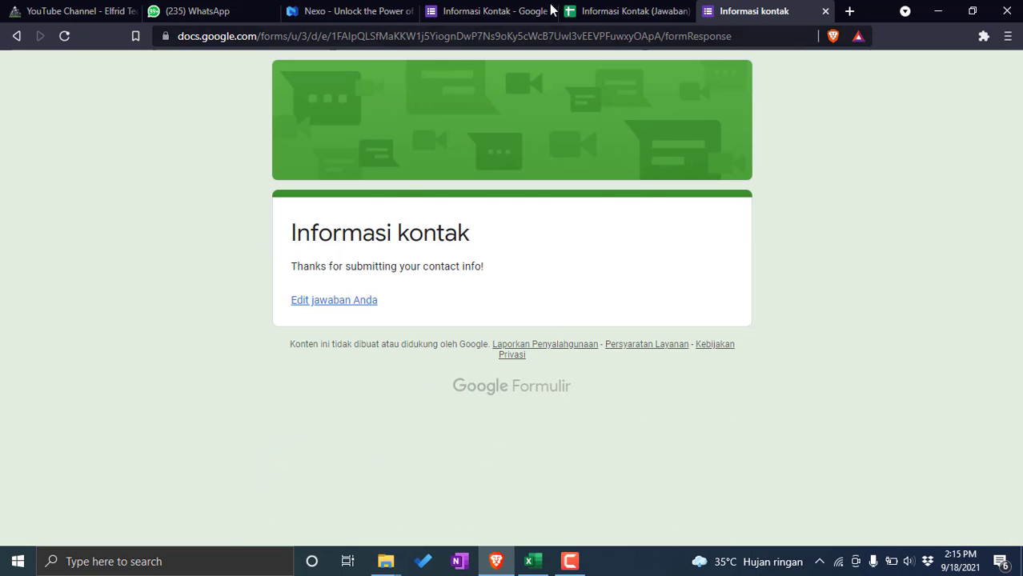
left_click(569, 10)
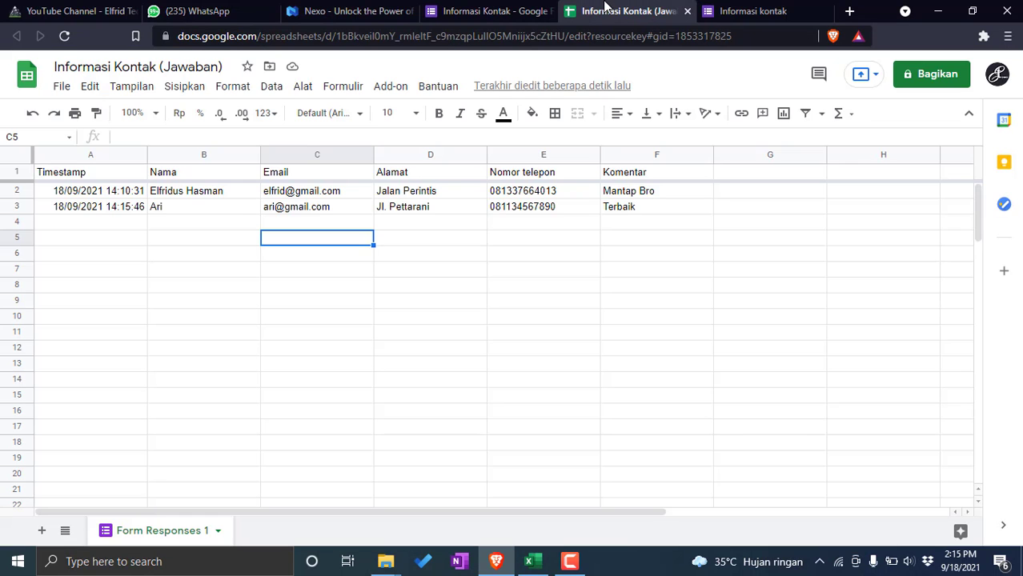
Step: Select the new response in row 3 of Form Responses 1
left_click(128, 215)
left_click(410, 242)
left_click(127, 211)
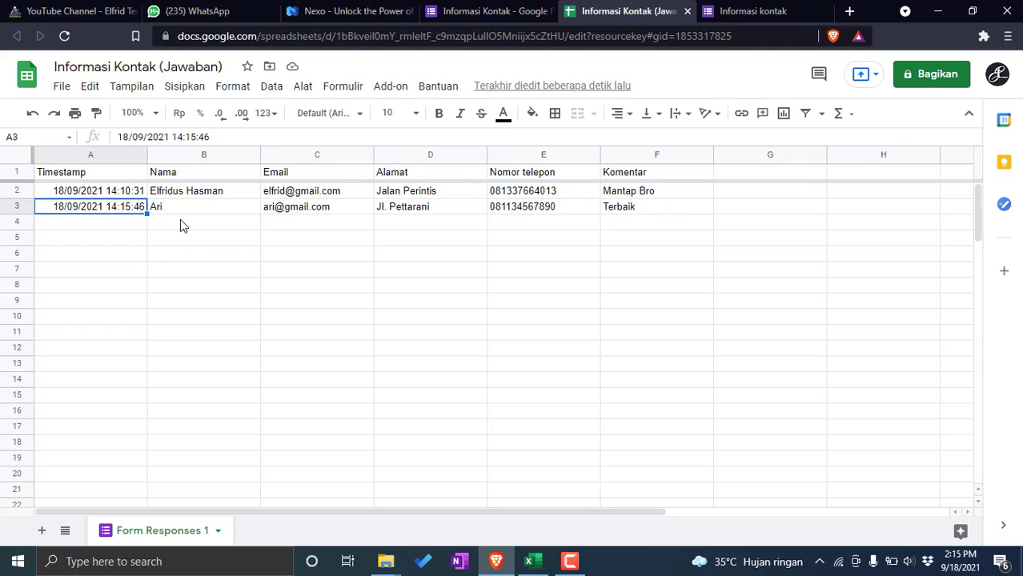
left_click(512, 225)
left_click(118, 213)
left_click(412, 241)
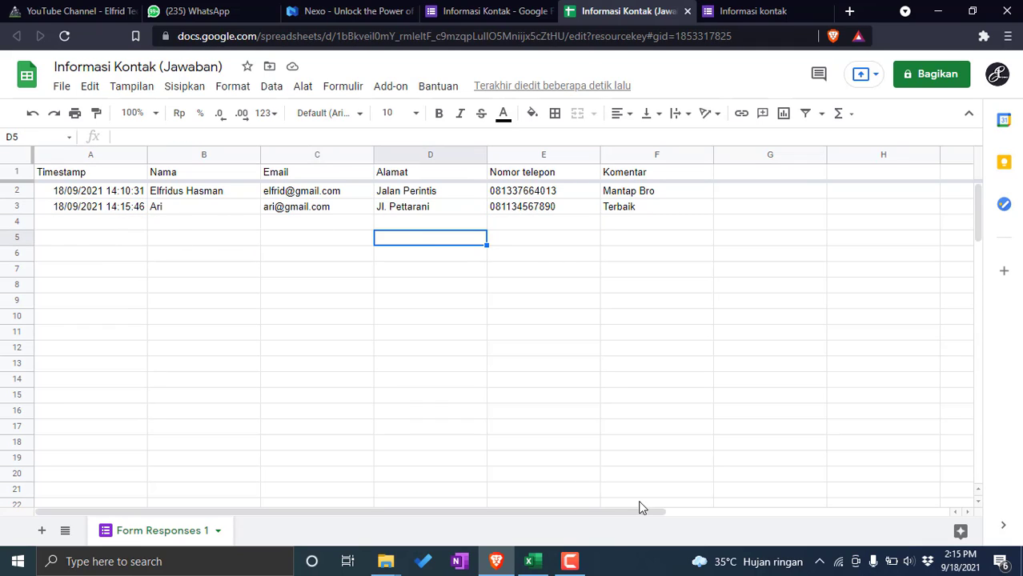
left_click(128, 211)
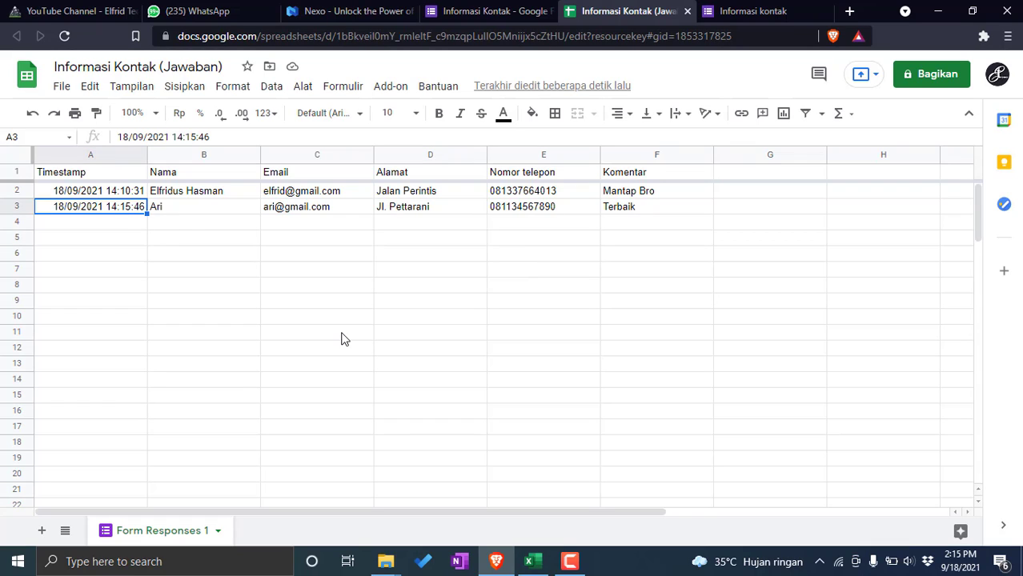
key("shift+Right")
key("shift+Right")
key("shift+Right")
key("shift+Right")
key("shift+Right")
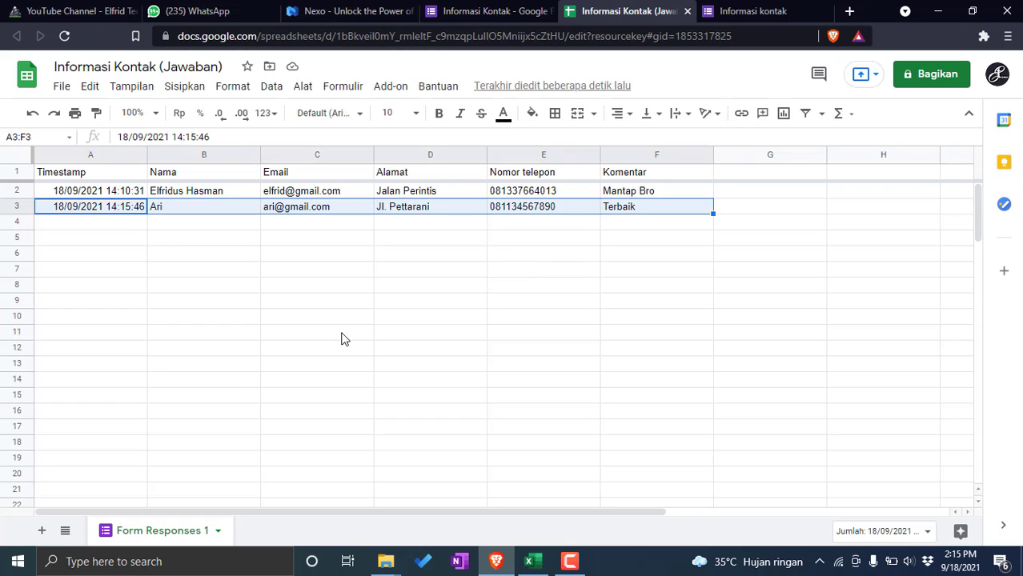
Step: Duplicate the two responses from rows 2–3 into rows 4–5, 6–7 and 8–9
left_click(126, 177)
left_click(136, 192)
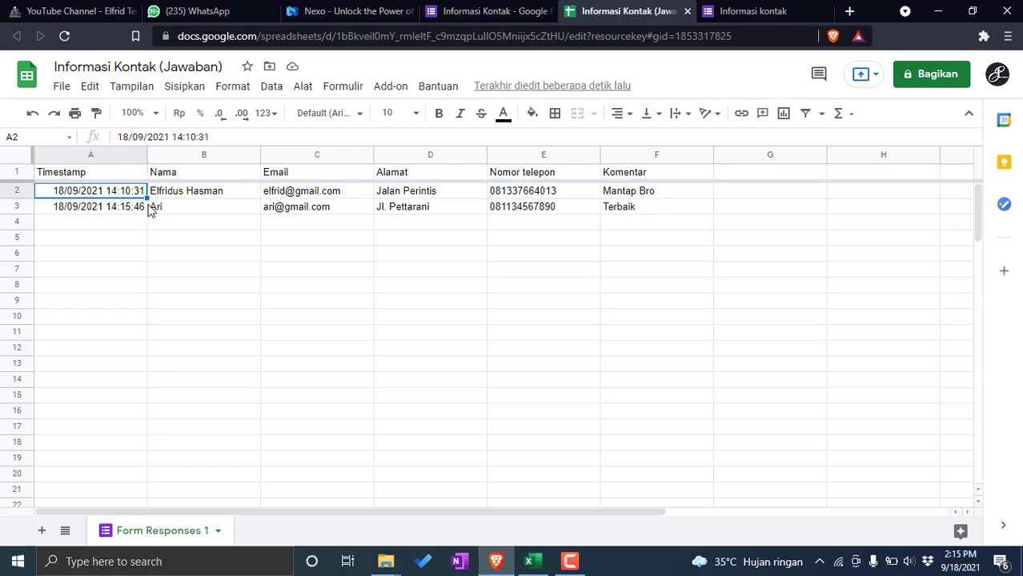
key("shift+Right")
key("shift+Right")
key("shift+Right")
key("shift+Right")
key("shift+Right")
key("shift+Down")
key("ctrl+c")
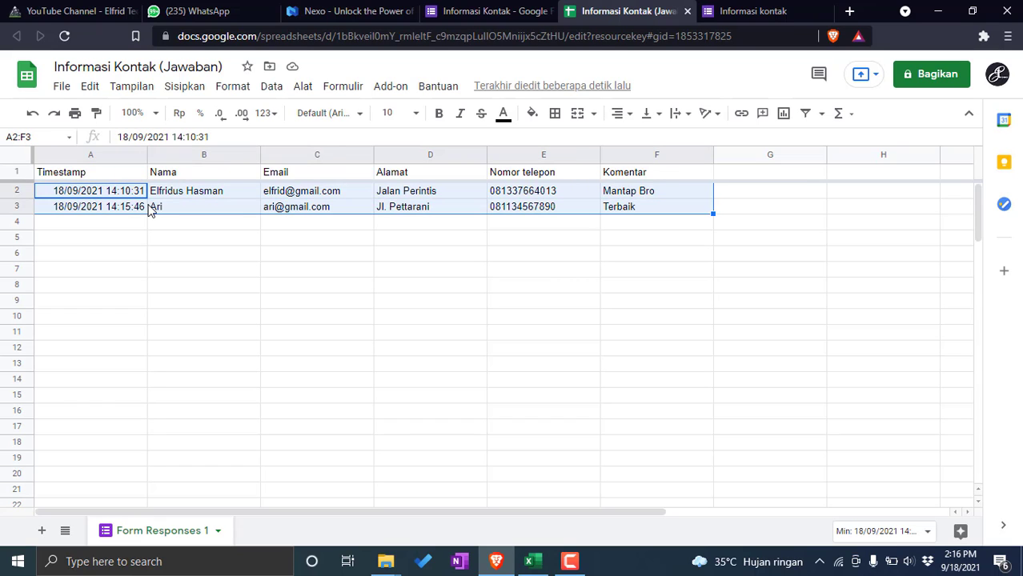
left_click(107, 228)
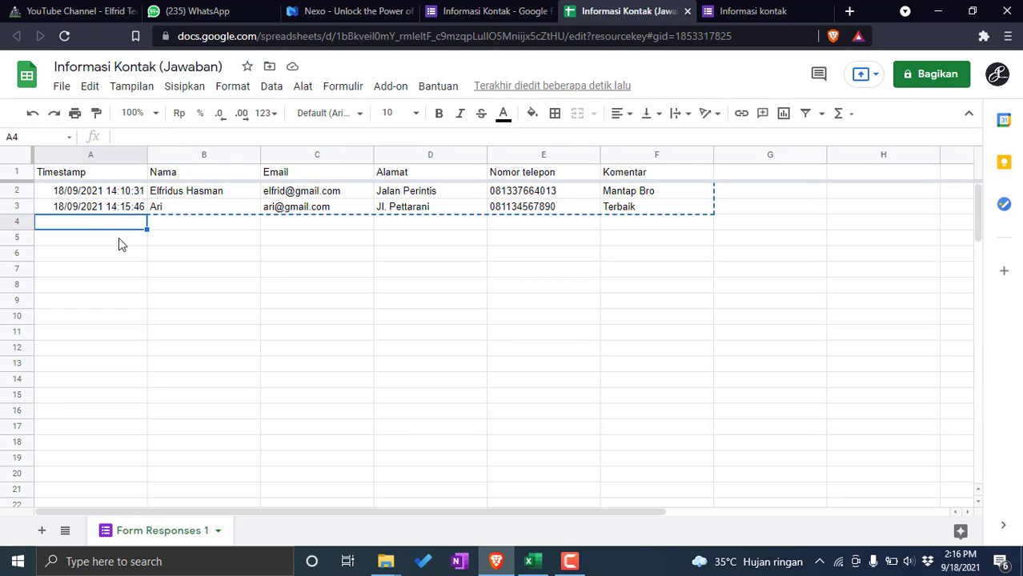
key("ctrl+v")
left_click(102, 255)
key("ctrl+v")
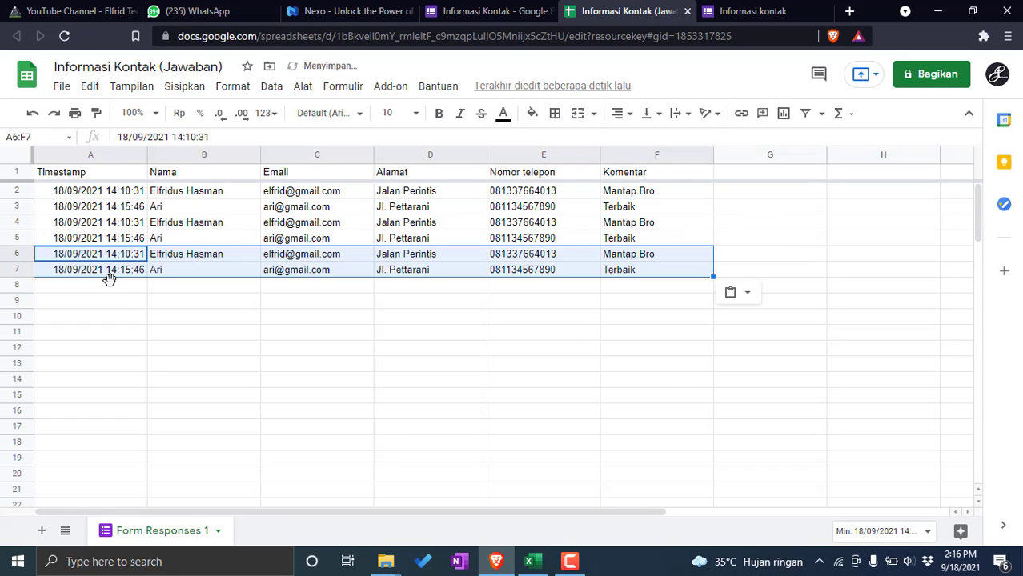
left_click(113, 286)
key("ctrl+v")
Step: Edit the copied names in cells B4, B5 and B6 so each differs
double_click(229, 229)
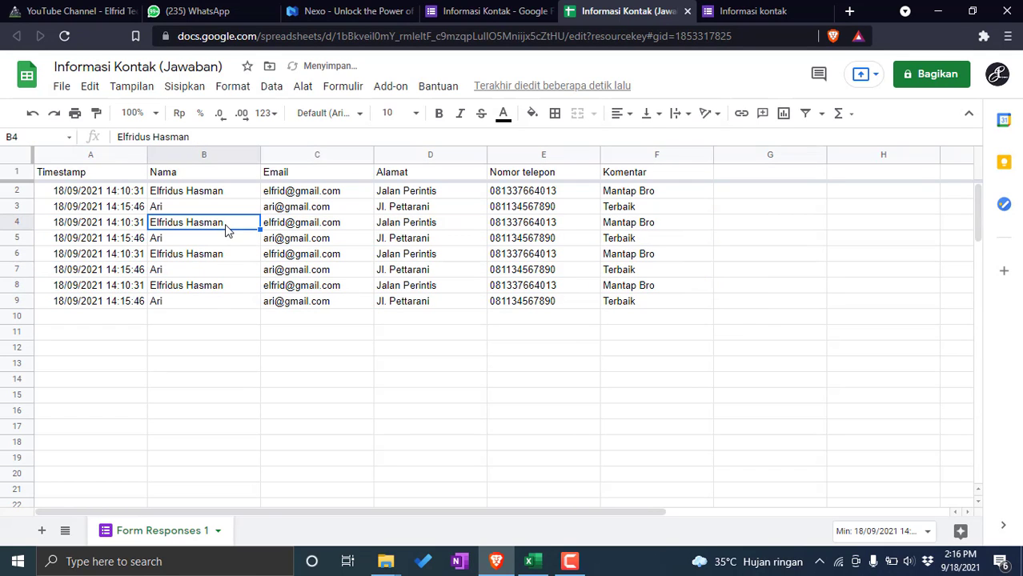
key("BackSpace")
key("BackSpace")
key("BackSpace")
key("BackSpace")
key("BackSpace")
key("BackSpace")
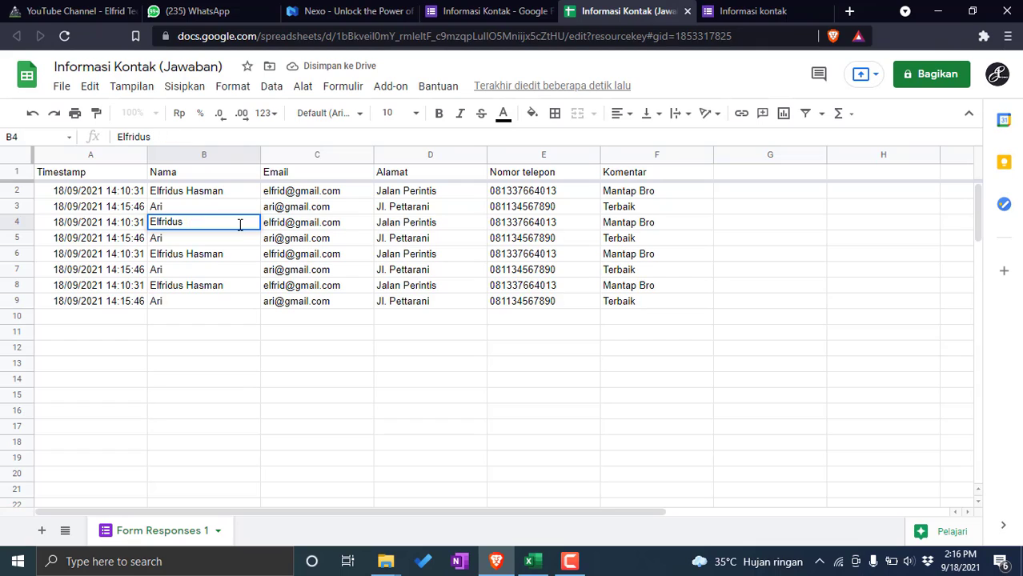
double_click(189, 243)
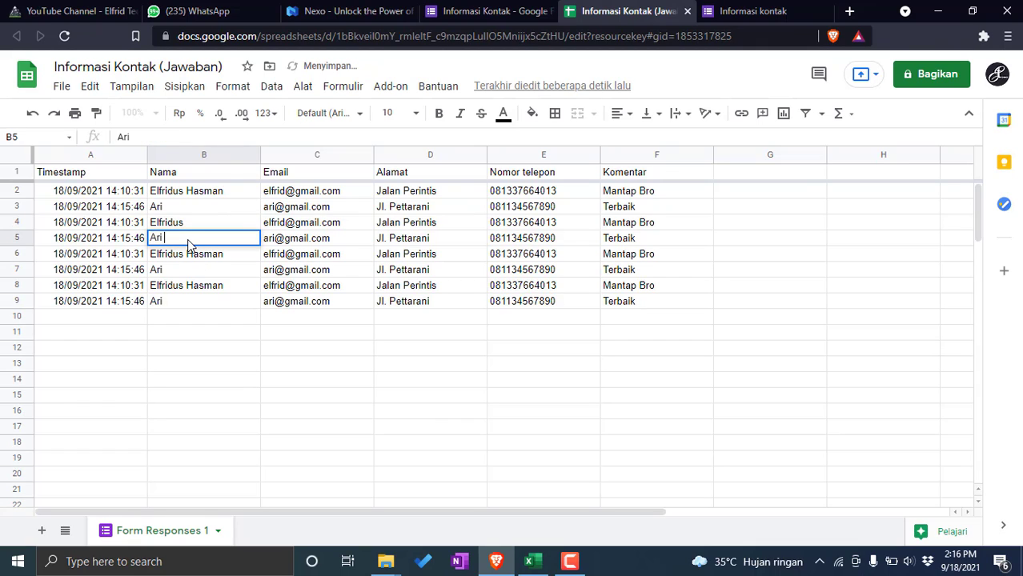
type("Hendi")
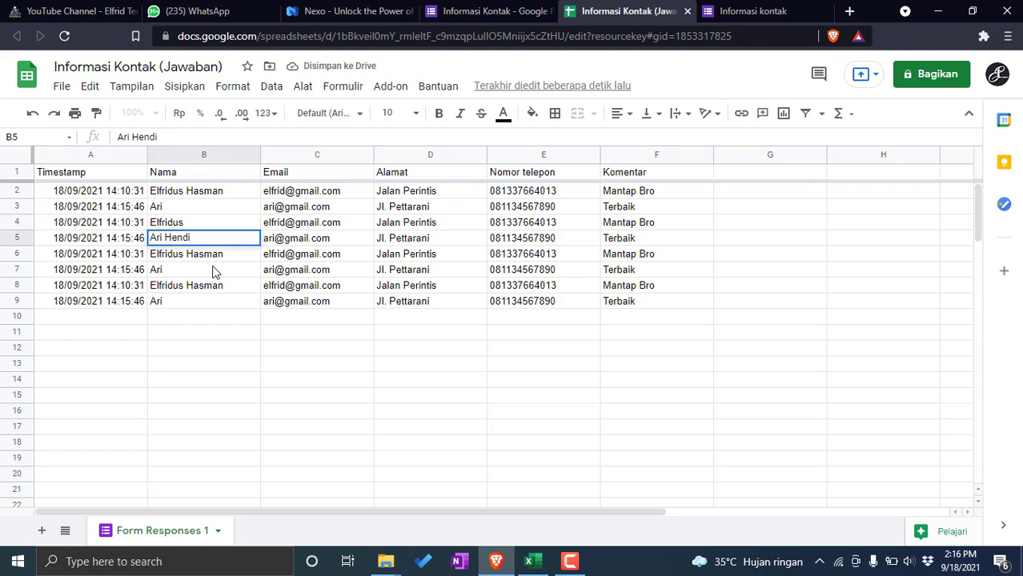
left_click(229, 257)
double_click(228, 257)
left_click_drag(224, 255, 167, 251)
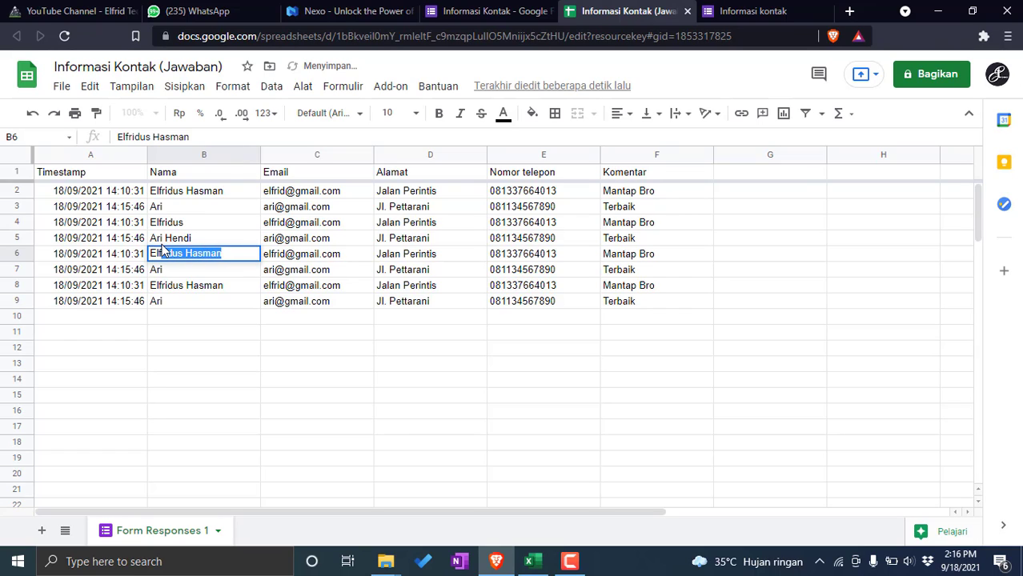
key("BackSpace")
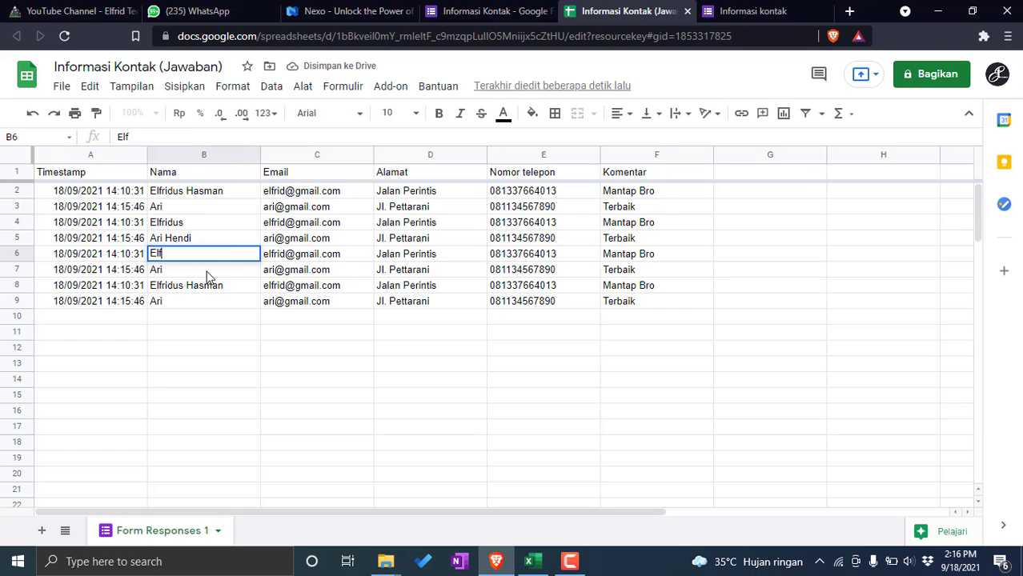
left_click(207, 276)
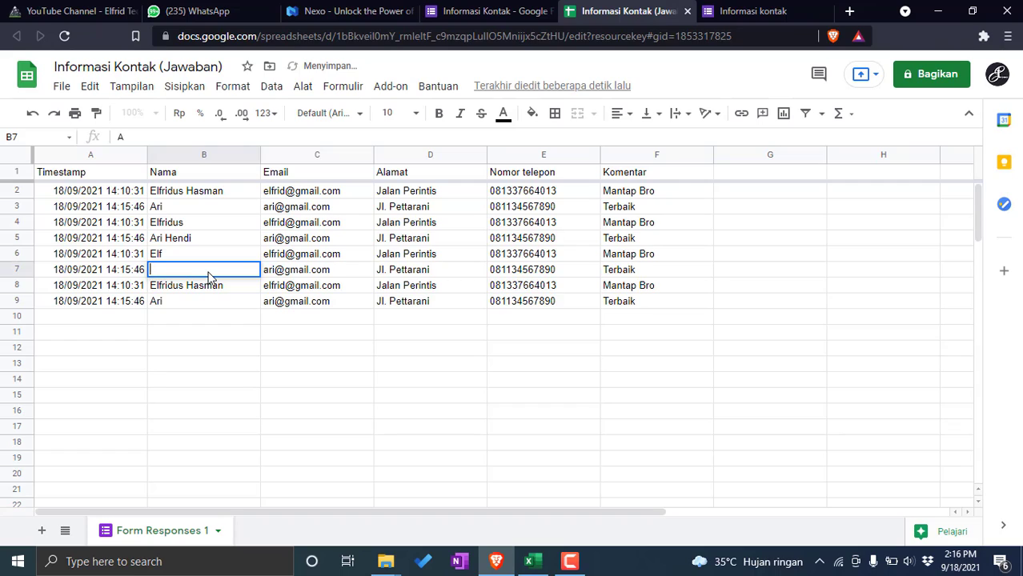
Step: Type different respondent names into cells B7, B8 and B9
type("Goris")
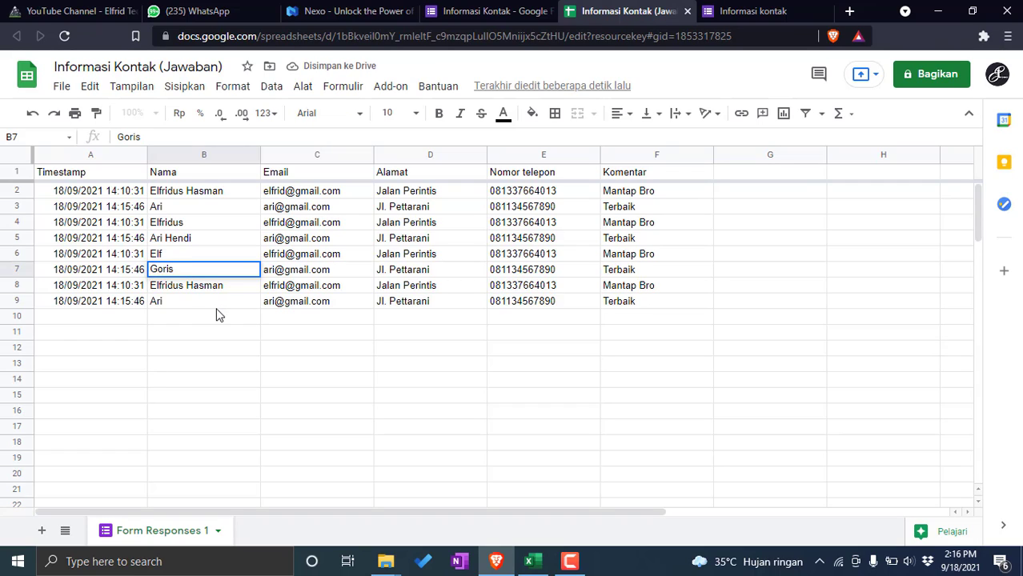
left_click(224, 293)
type("Gery")
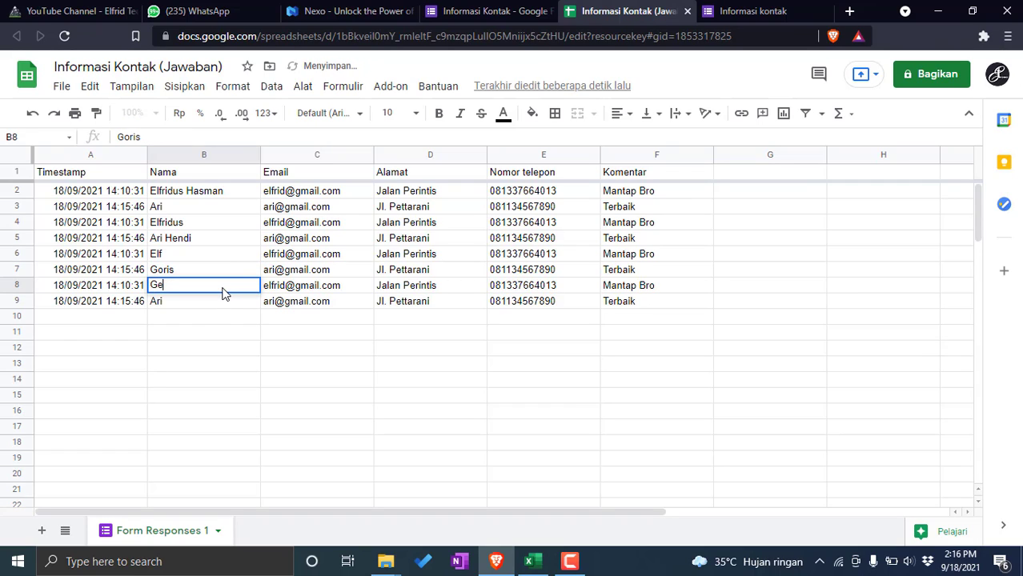
left_click(204, 308)
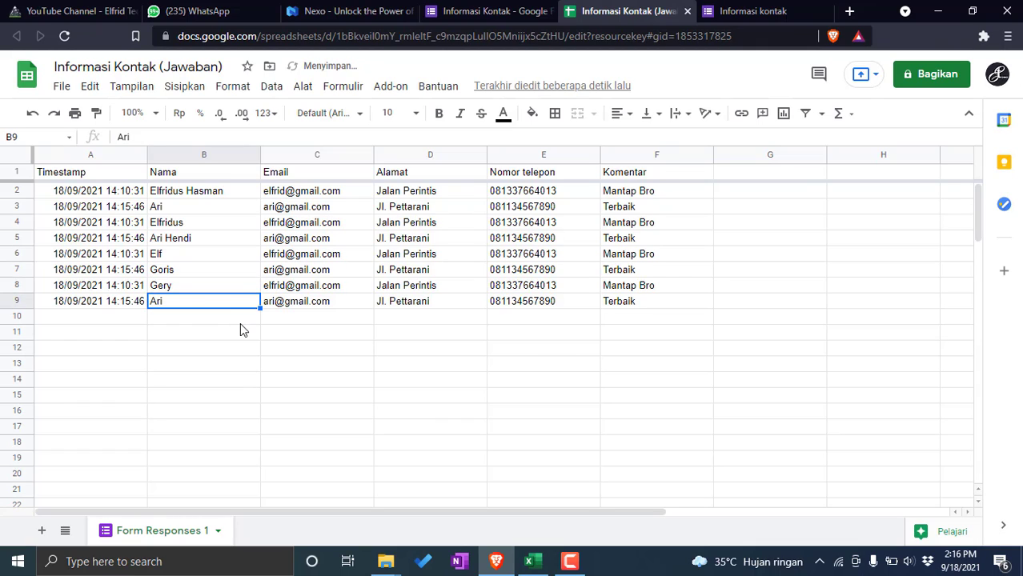
type("Onsy")
left_click(289, 381)
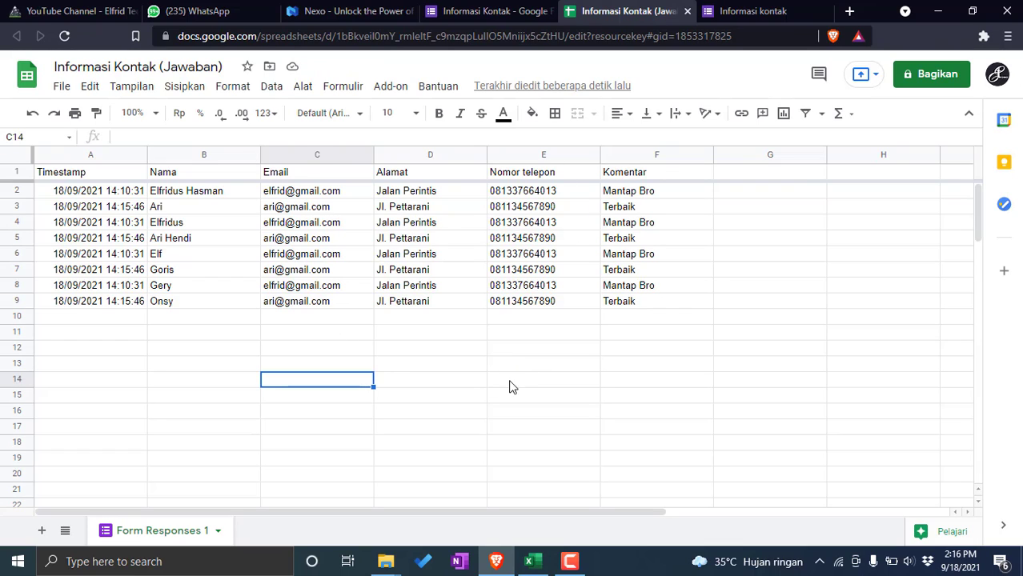
Step: Select the whole response table A1:F9, then click empty cells below it
left_click_drag(68, 172, 649, 314)
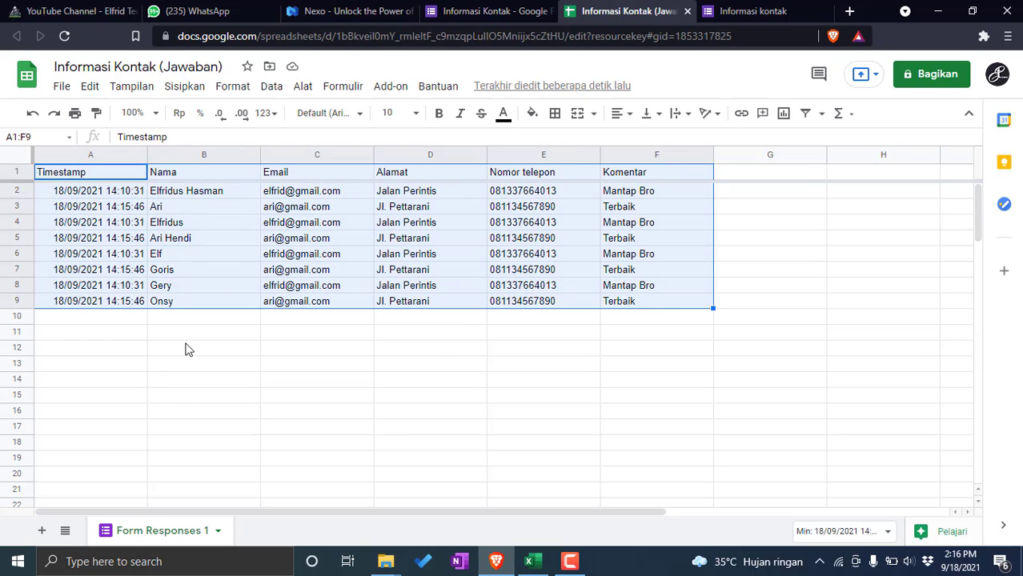
left_click(252, 323)
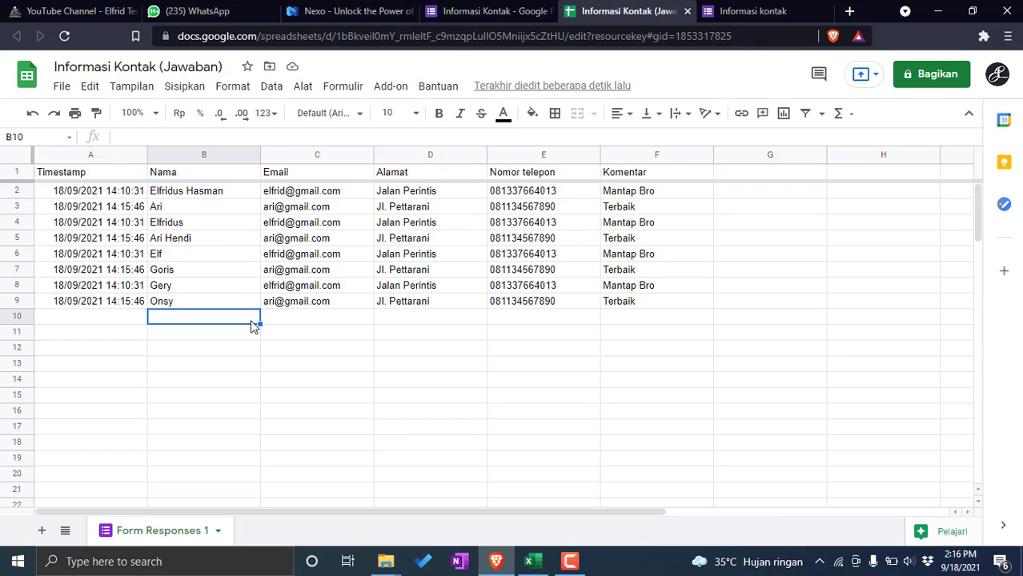
left_click(572, 349)
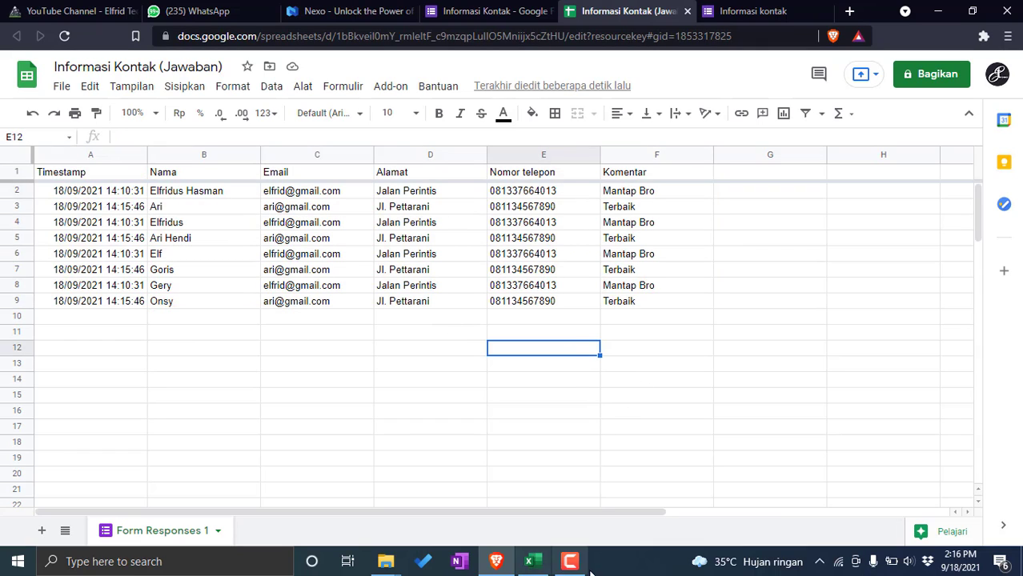
left_click(625, 314)
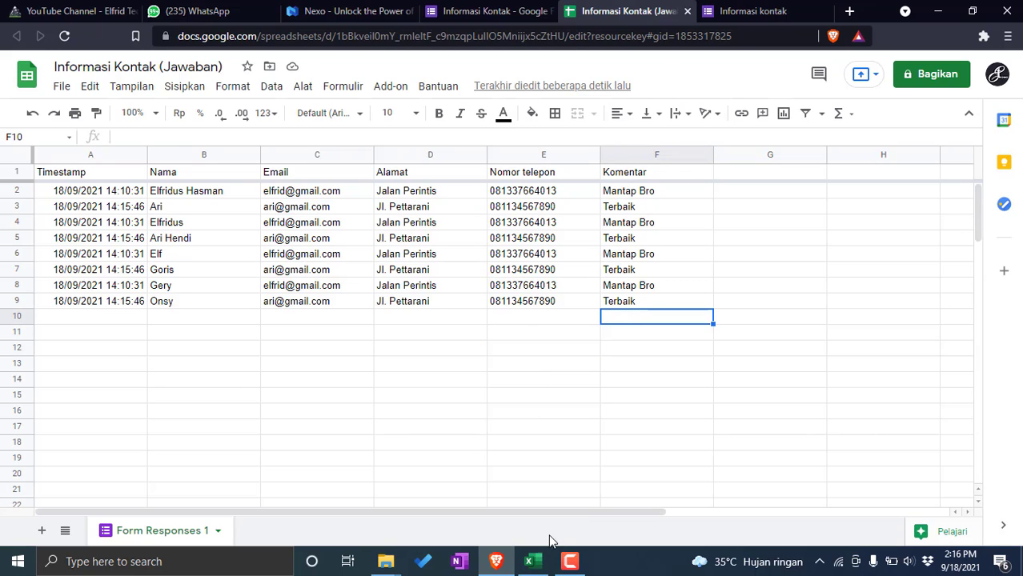
Step: Refresh the Excel query table twice from its context menu until all 8 rows load
left_click(528, 561)
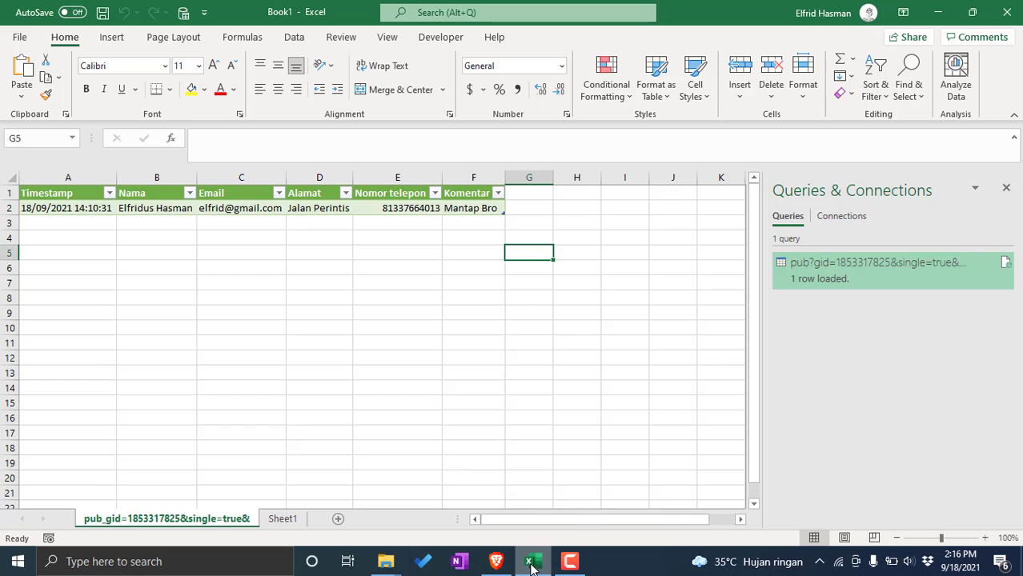
left_click(470, 199)
left_click(560, 226)
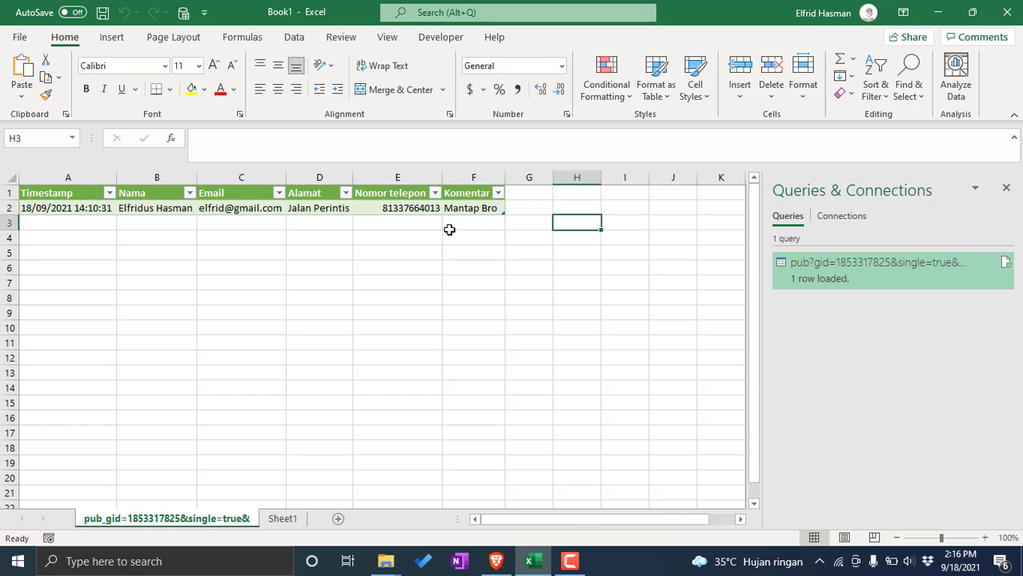
left_click(396, 206)
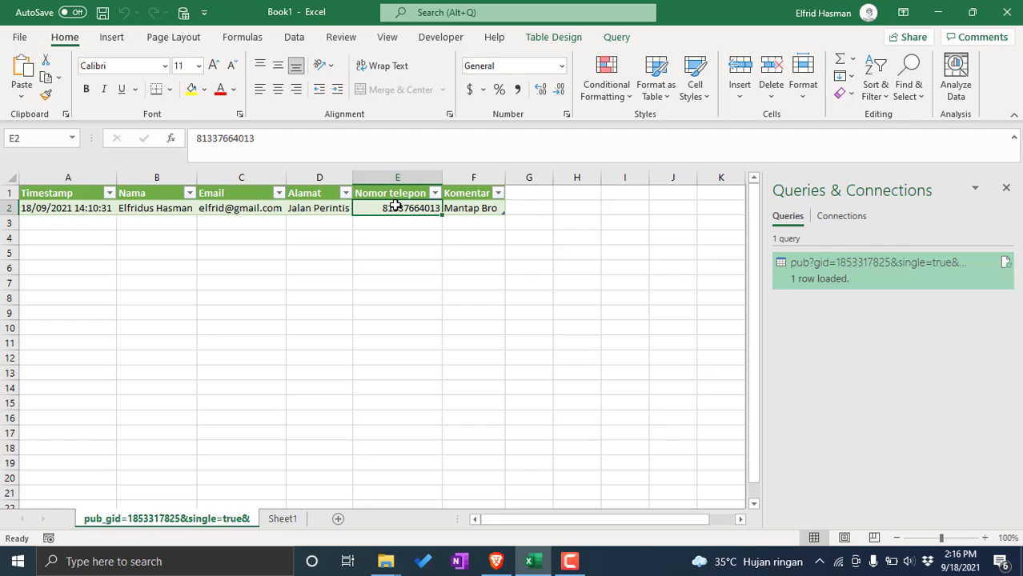
right_click(395, 206)
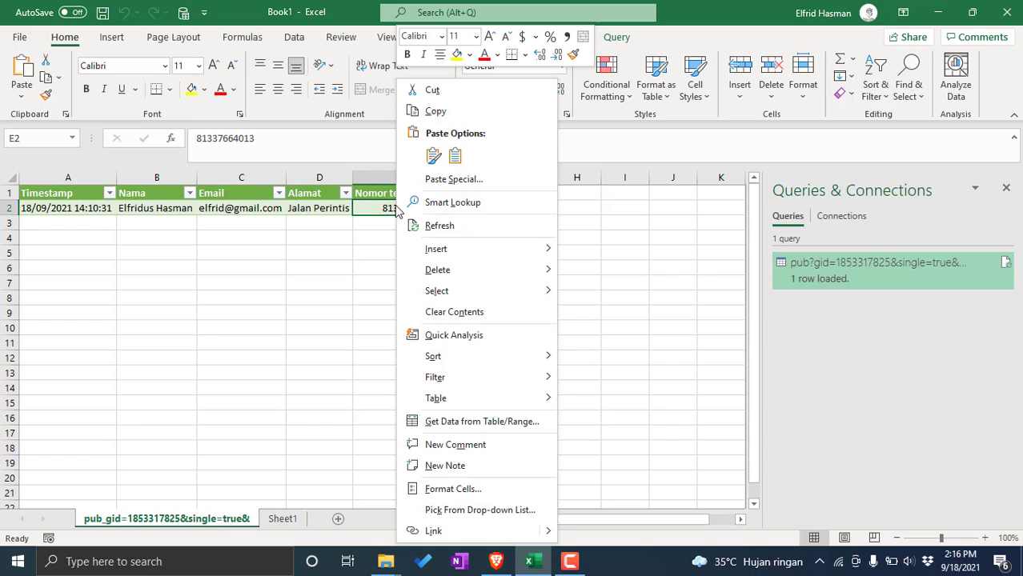
left_click(462, 231)
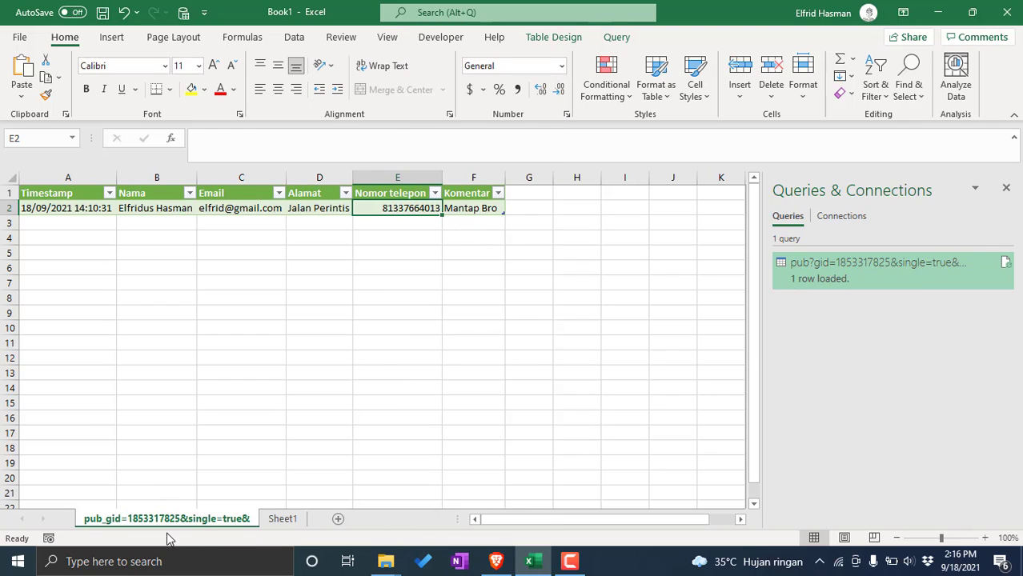
left_click(413, 207)
right_click(413, 207)
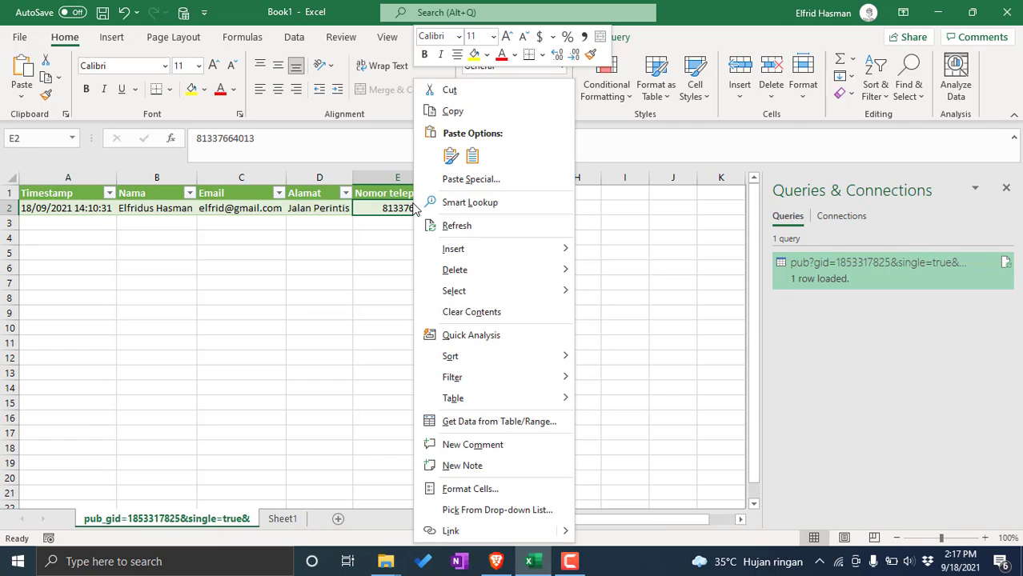
left_click(477, 224)
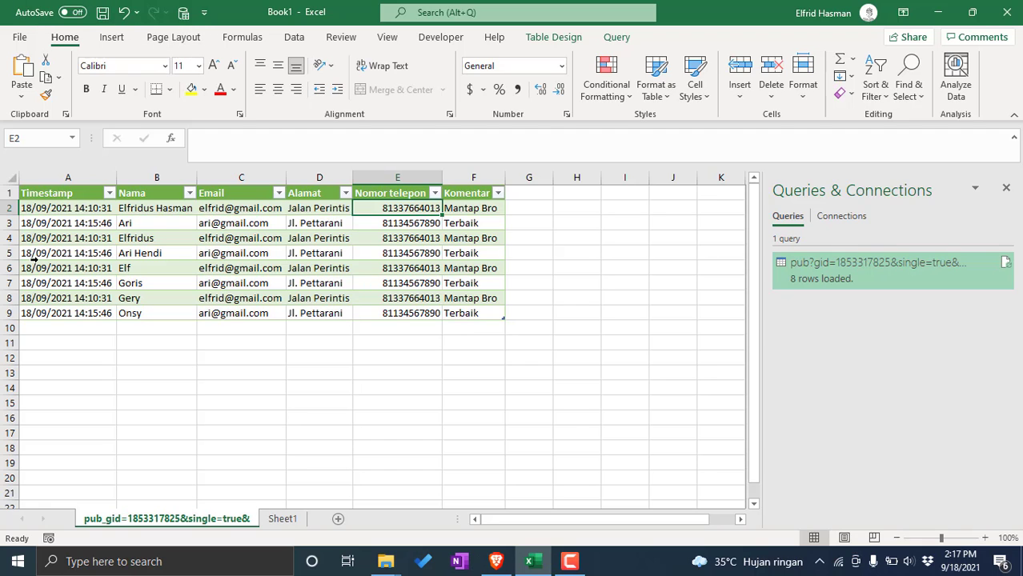
Step: Open Query Properties for the imported CSV web query from the Query tab
left_click_drag(46, 204, 488, 328)
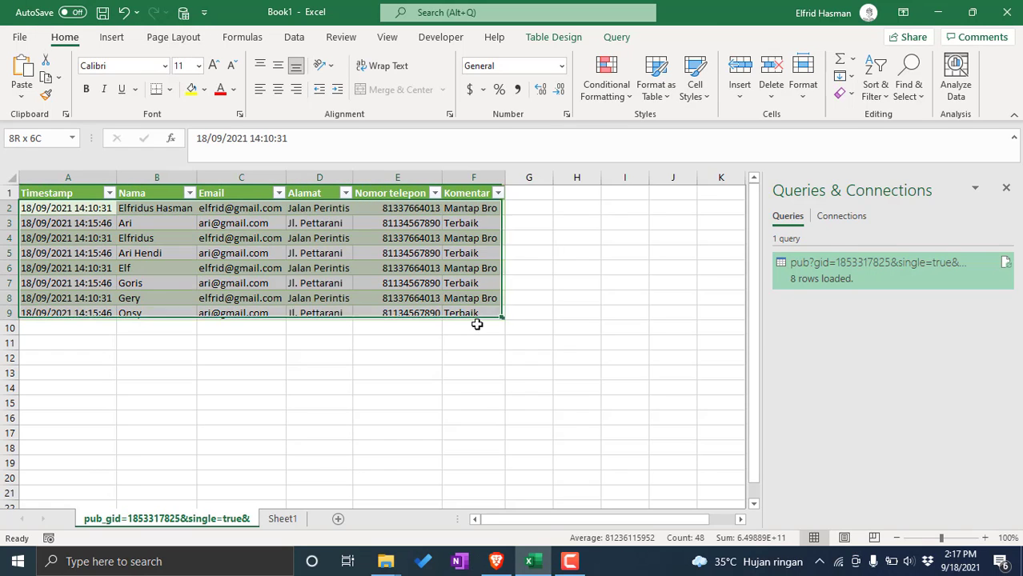
left_click(468, 282)
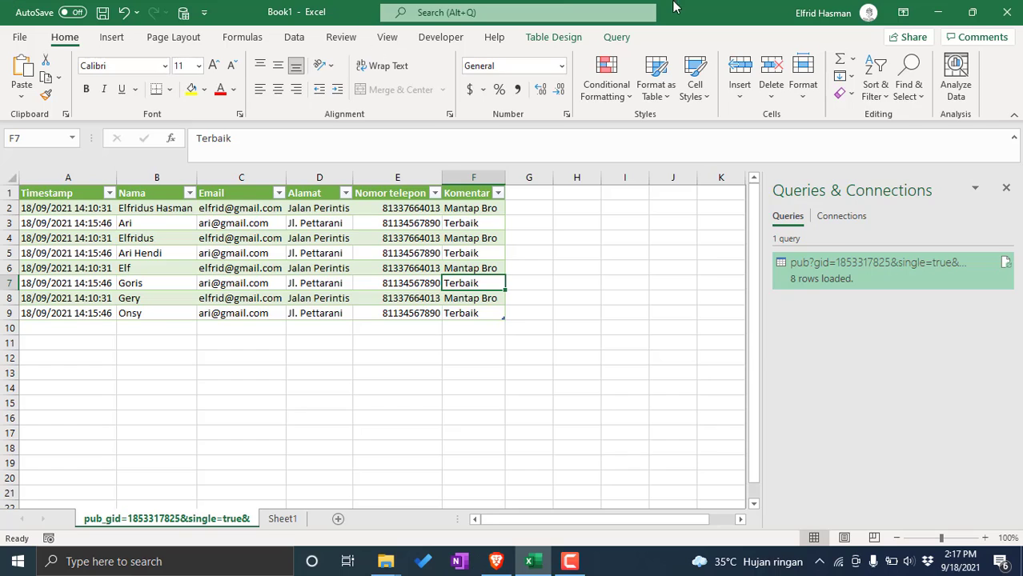
key("Up")
key("Up")
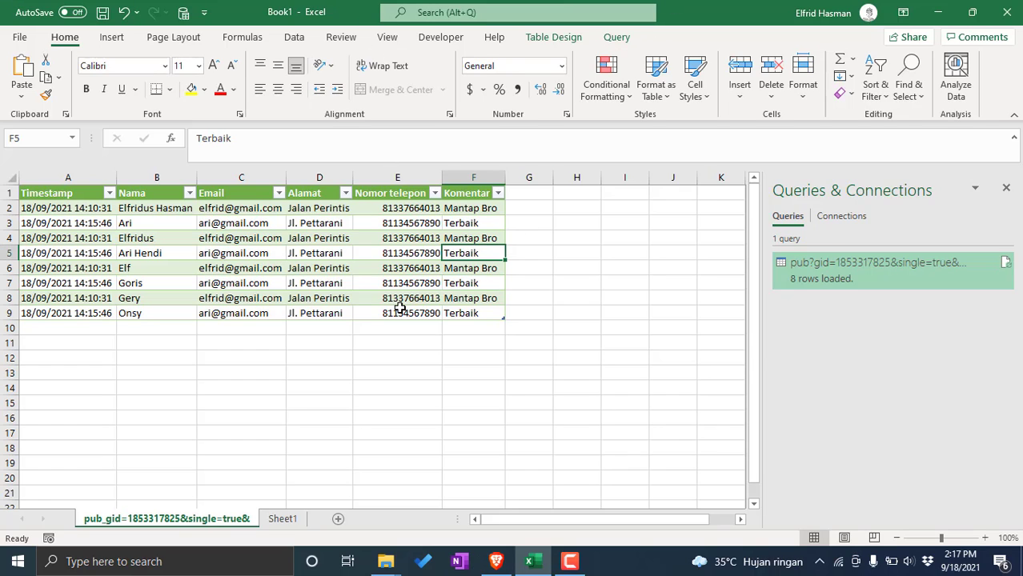
left_click(461, 238)
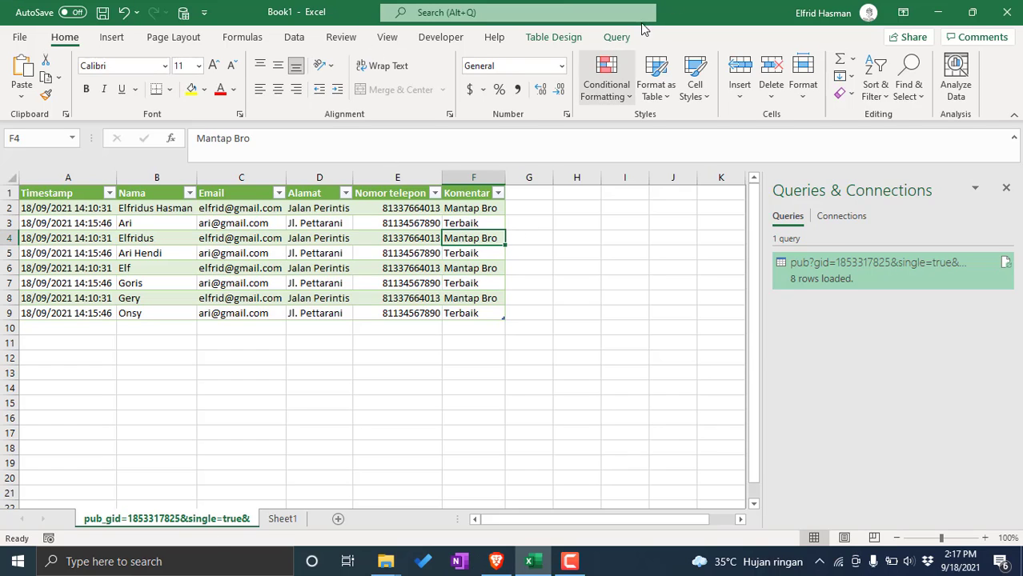
left_click(614, 40)
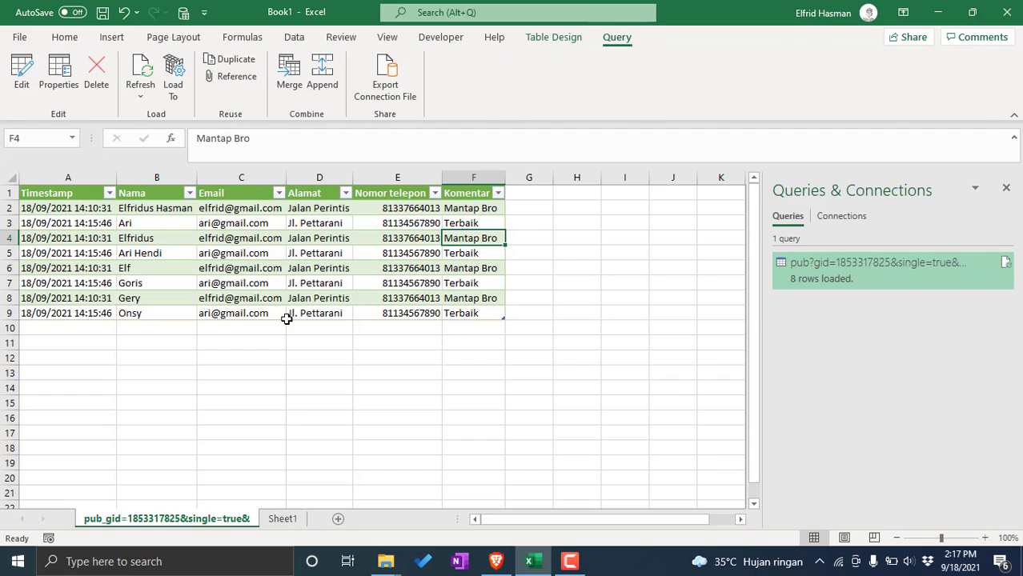
left_click(391, 281)
left_click(606, 236)
left_click(432, 238)
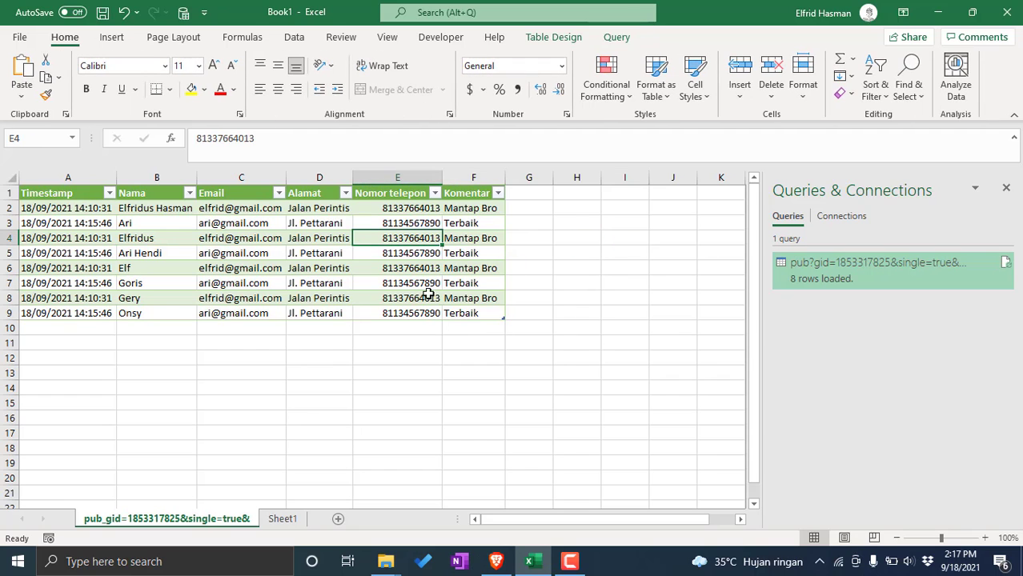
left_click(618, 40)
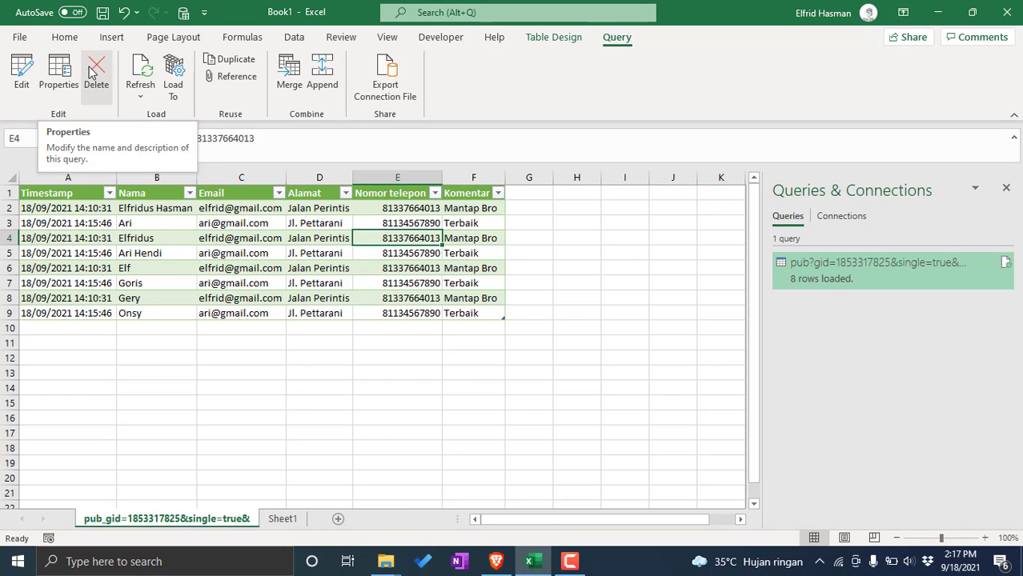
left_click(76, 80)
Step: Try the 60-minute and on-open refresh options, then cancel leaving both off
left_click_drag(687, 29, 489, 48)
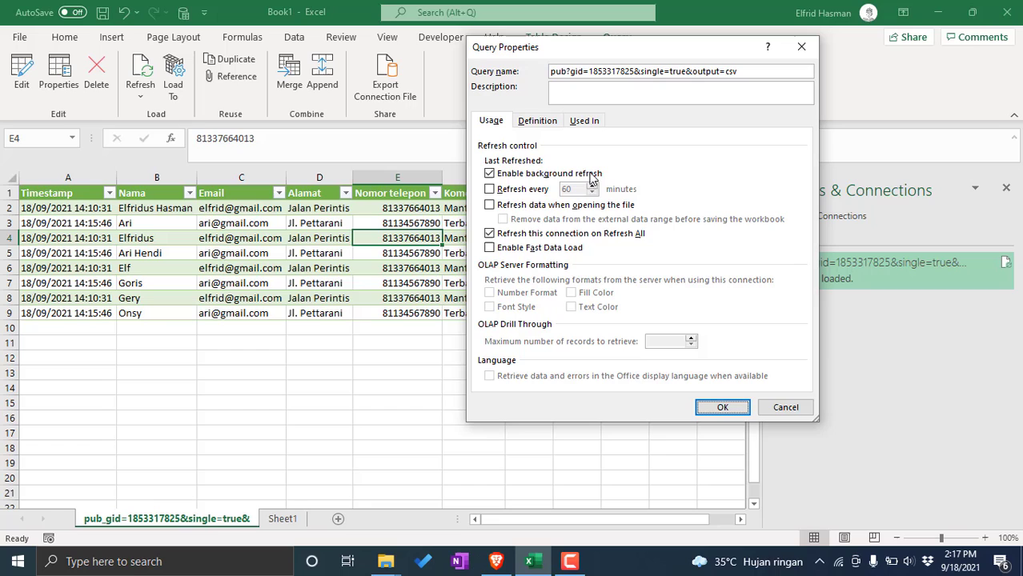
left_click(489, 189)
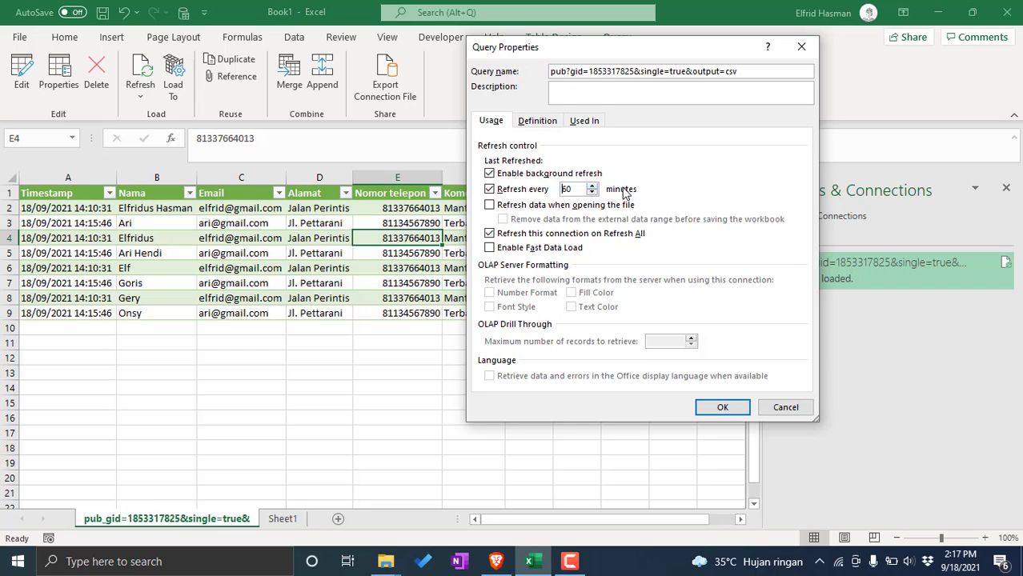
left_click(490, 189)
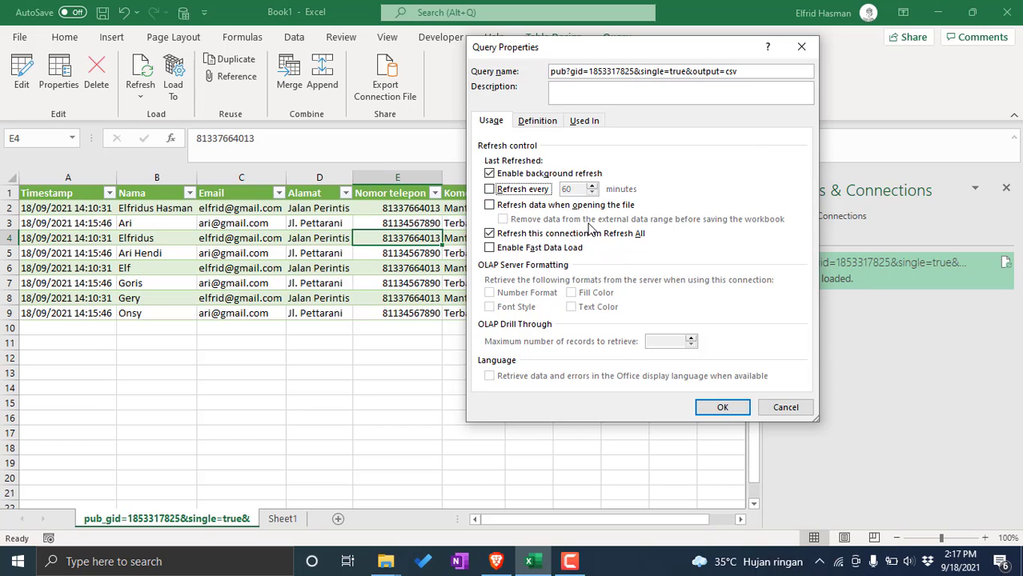
left_click(489, 204)
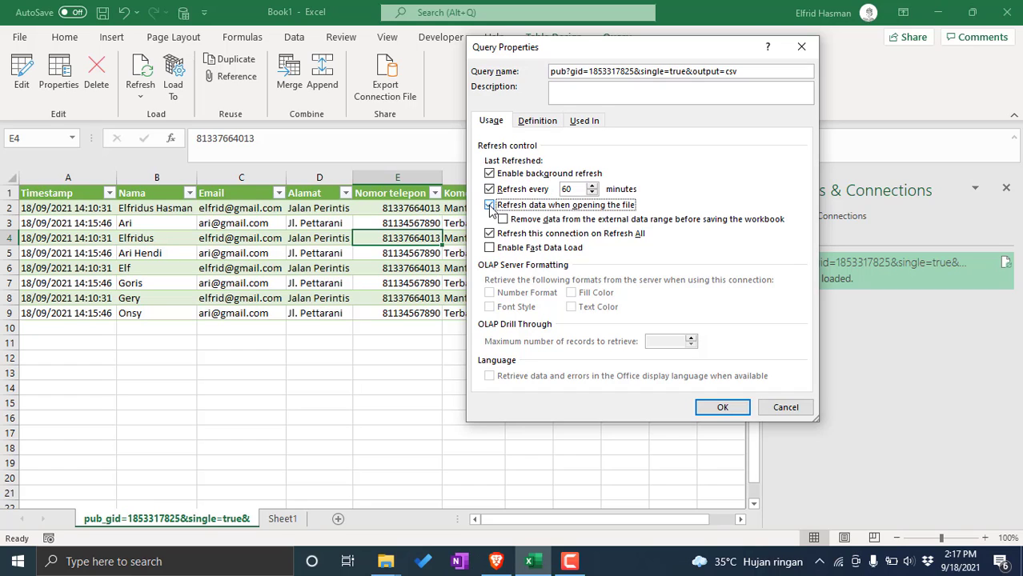
left_click(490, 205)
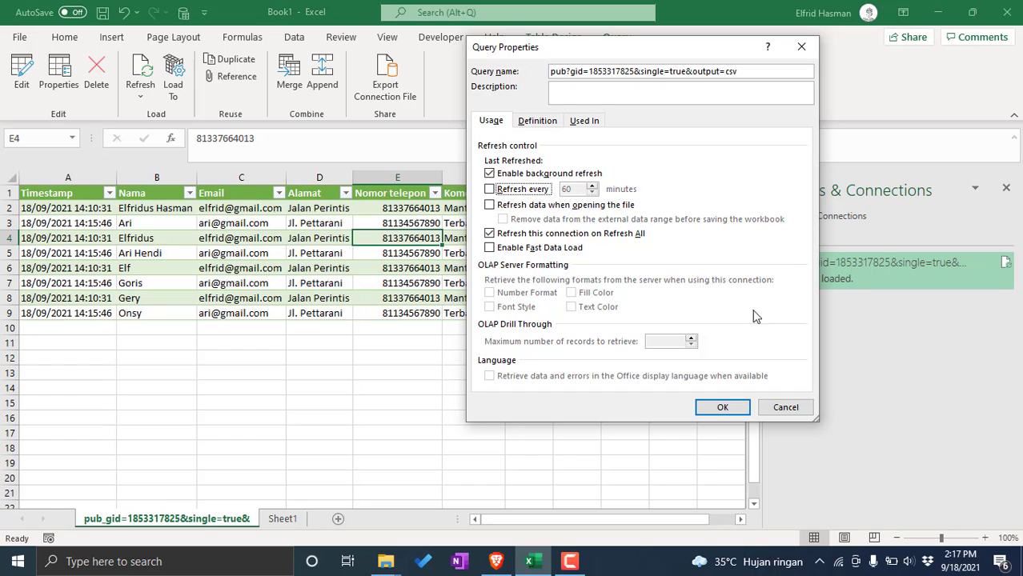
left_click(495, 207)
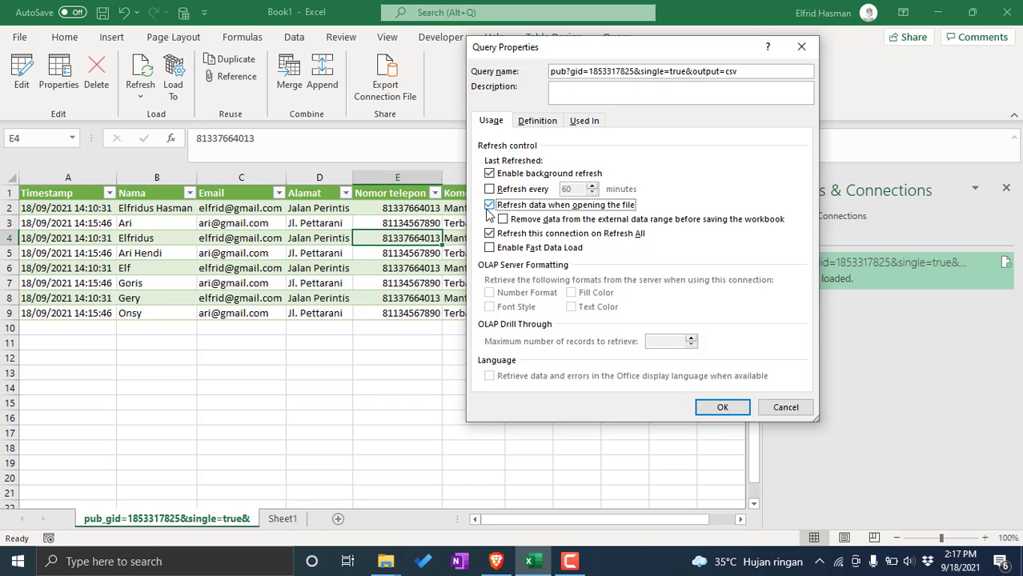
left_click(494, 206)
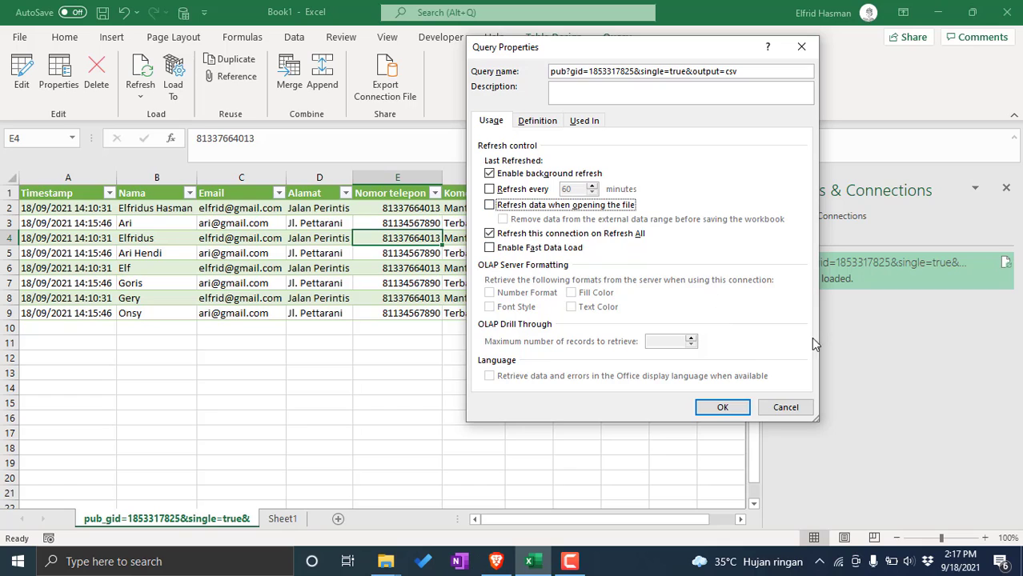
left_click(782, 413)
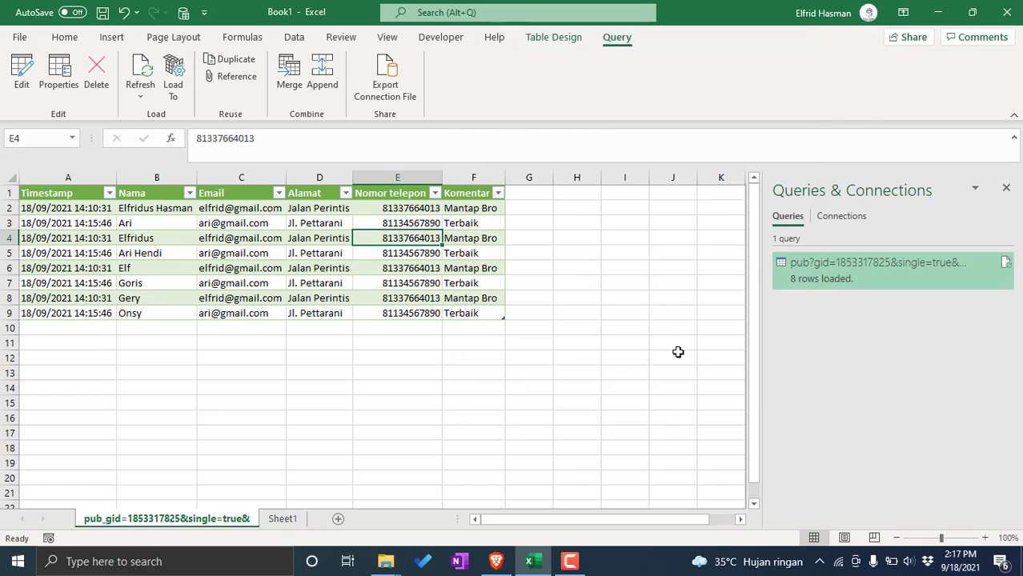
left_click(484, 296)
left_click(586, 276)
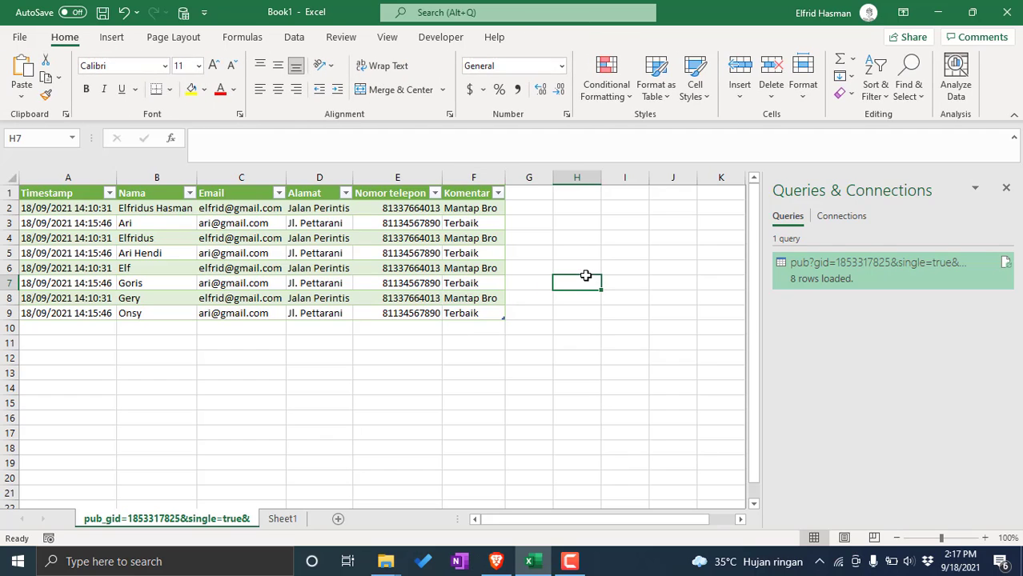